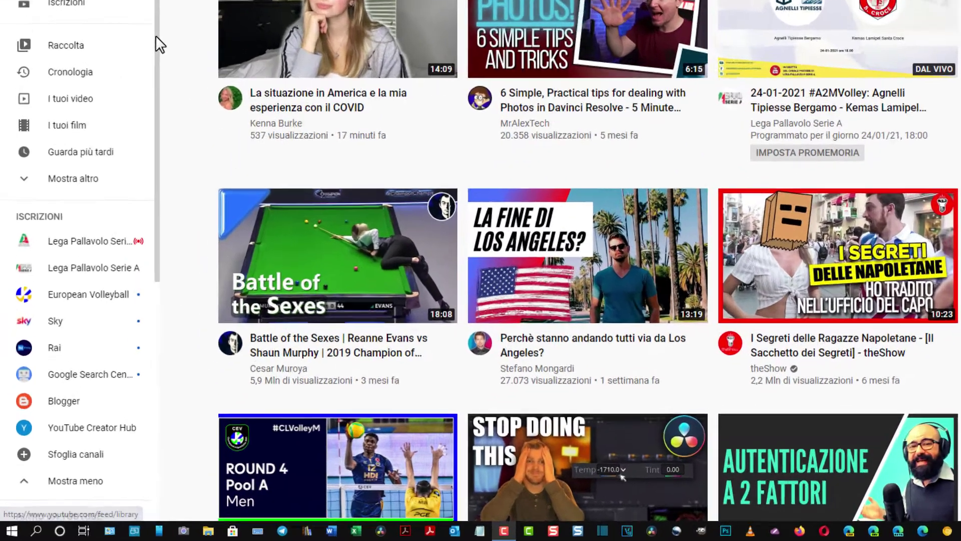
# Step: Browse the Pexels 'wall background' photo results, then minimize Chrome to reveal the desktop
pyautogui.scroll(-2, 156, 38)
pyautogui.scroll(-1, 156, 37)
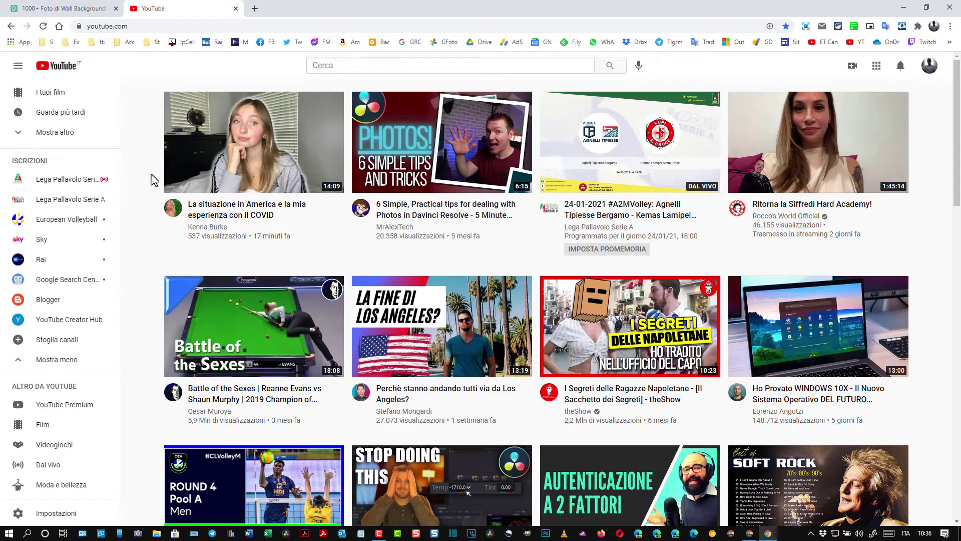
pyautogui.click(58, 8)
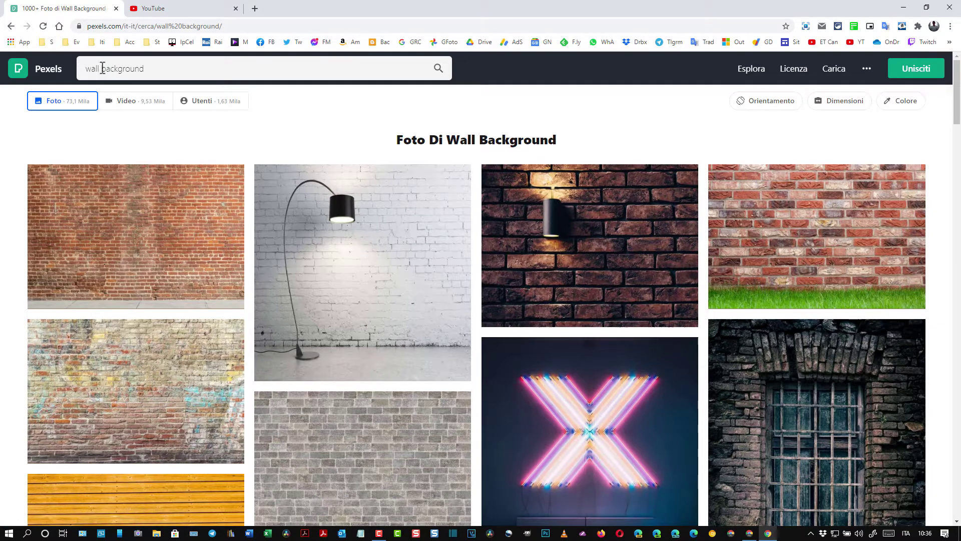
pyautogui.scroll(-1, 317, 177)
pyautogui.scroll(-5, 317, 176)
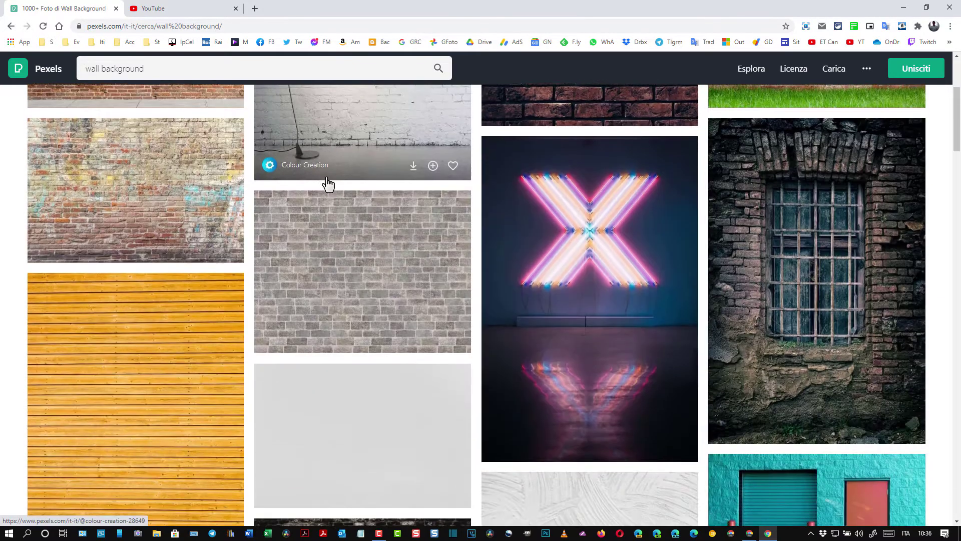
pyautogui.scroll(1, 398, 378)
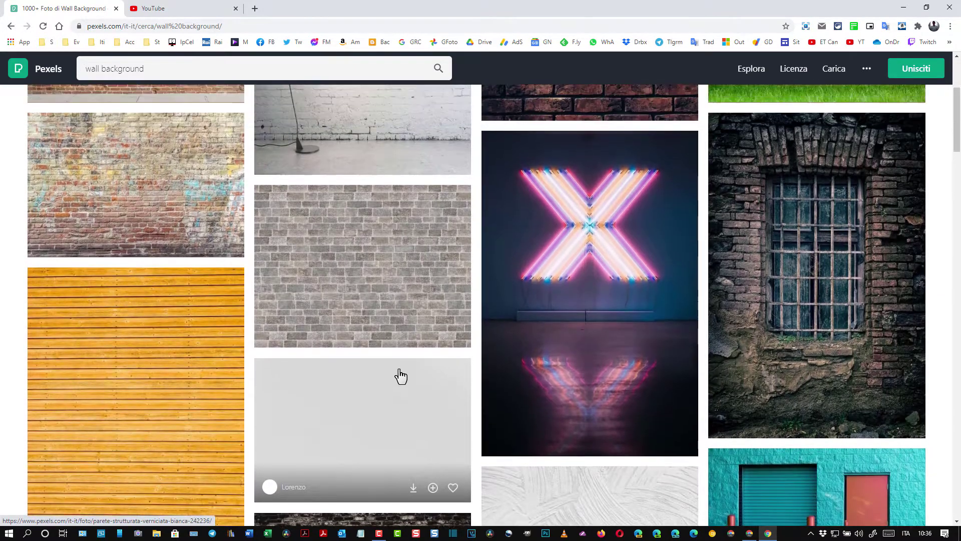
pyautogui.scroll(1, 412, 303)
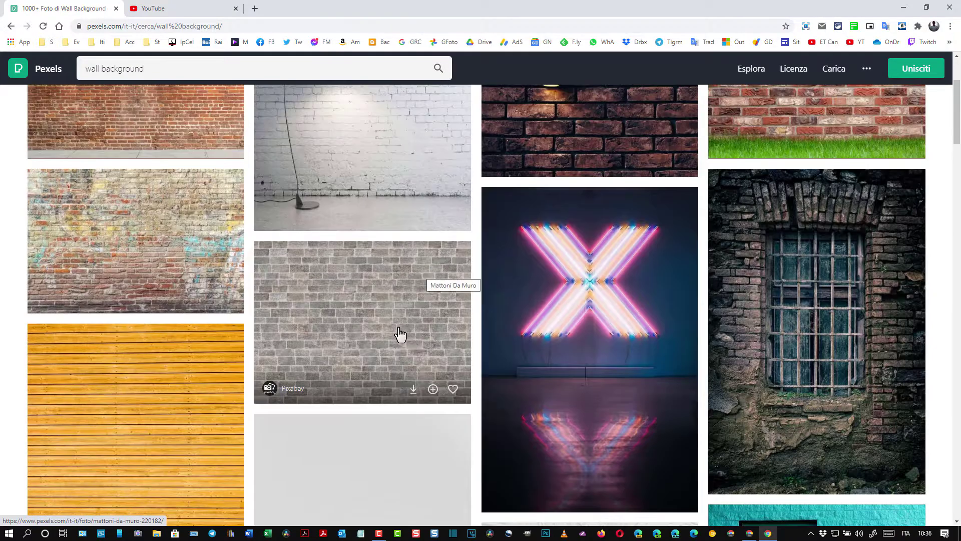
pyautogui.click(905, 7)
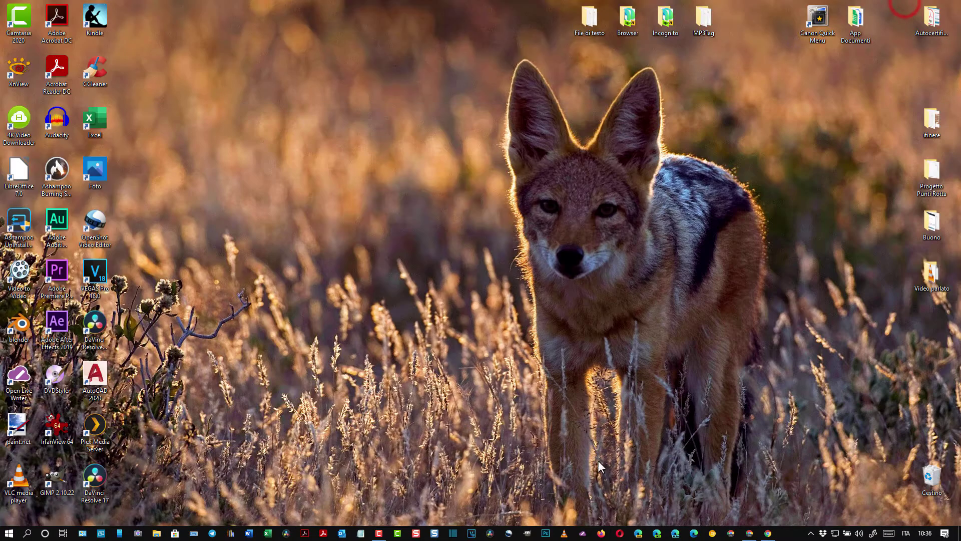
# Step: Launch DaVinci Resolve and create a new project named 'Slideshow'
pyautogui.click(488, 534)
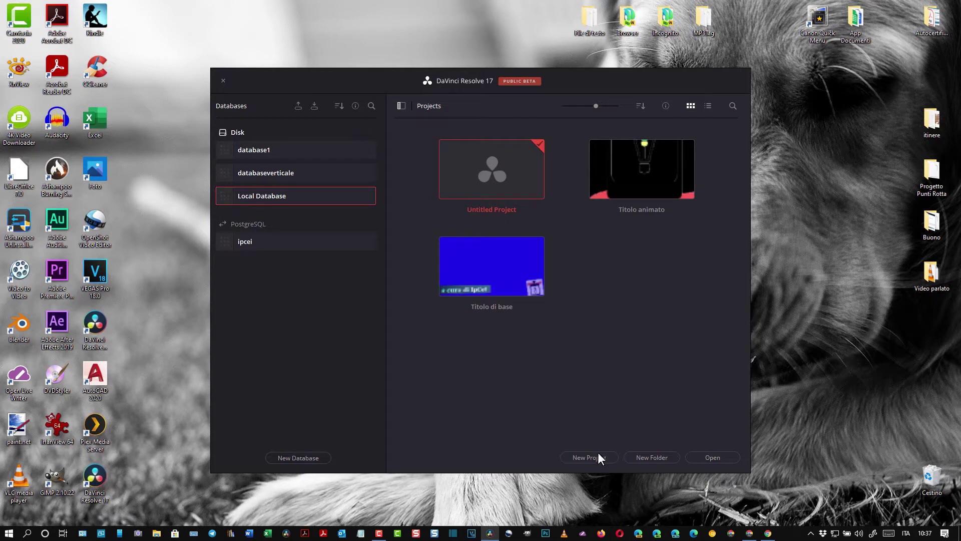
pyautogui.click(598, 456)
pyautogui.write('S')
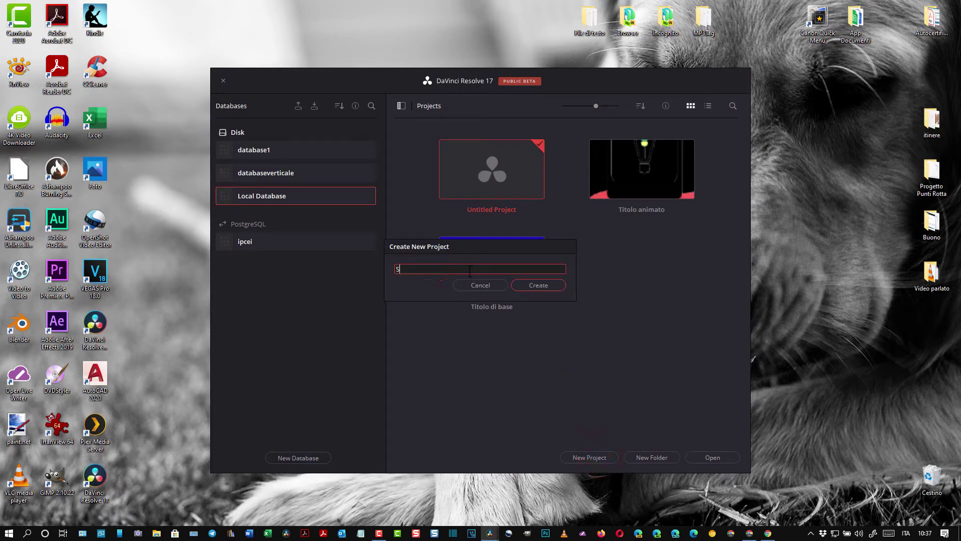
pyautogui.write('lidesh')
pyautogui.write('ow')
pyautogui.click(548, 285)
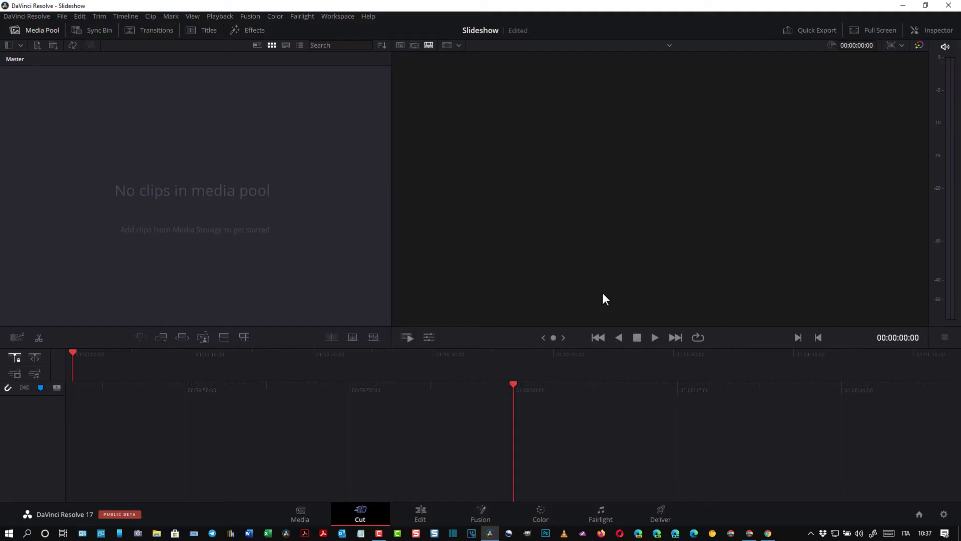
pyautogui.click(31, 15)
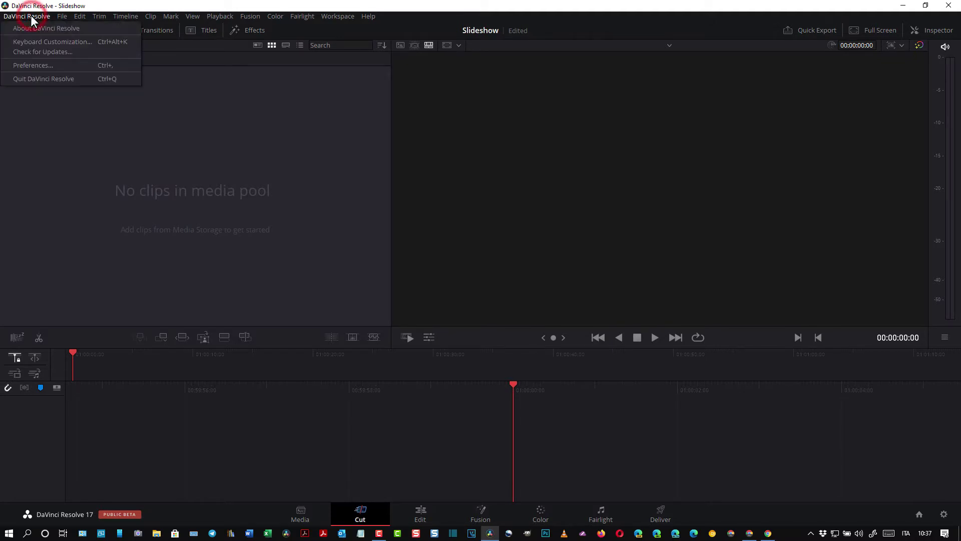
pyautogui.click(45, 96)
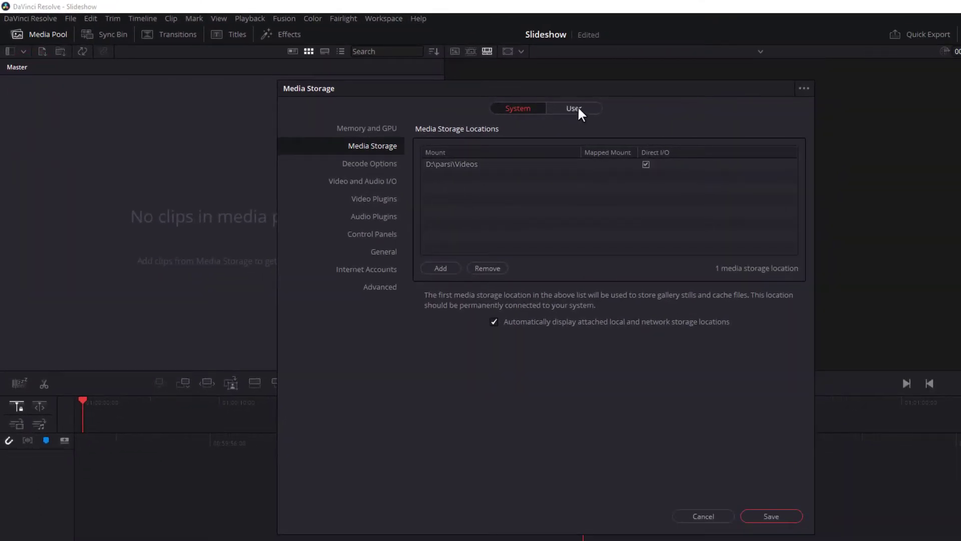
pyautogui.click(574, 108)
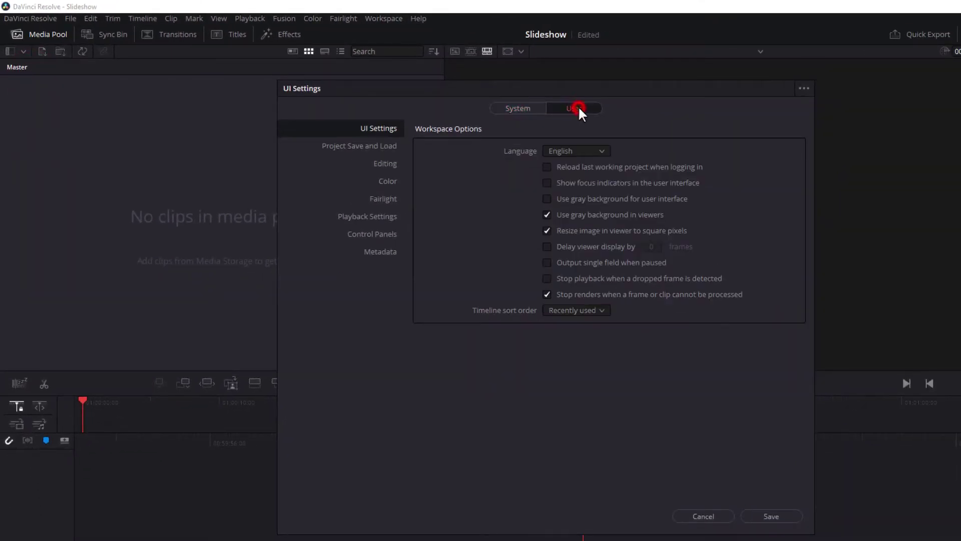
pyautogui.click(377, 163)
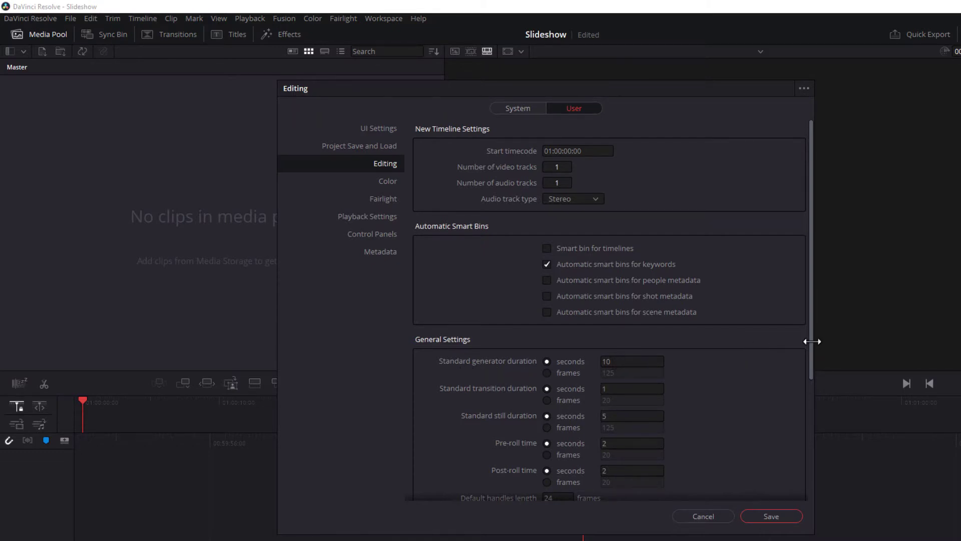
pyautogui.scroll(-3, 760, 349)
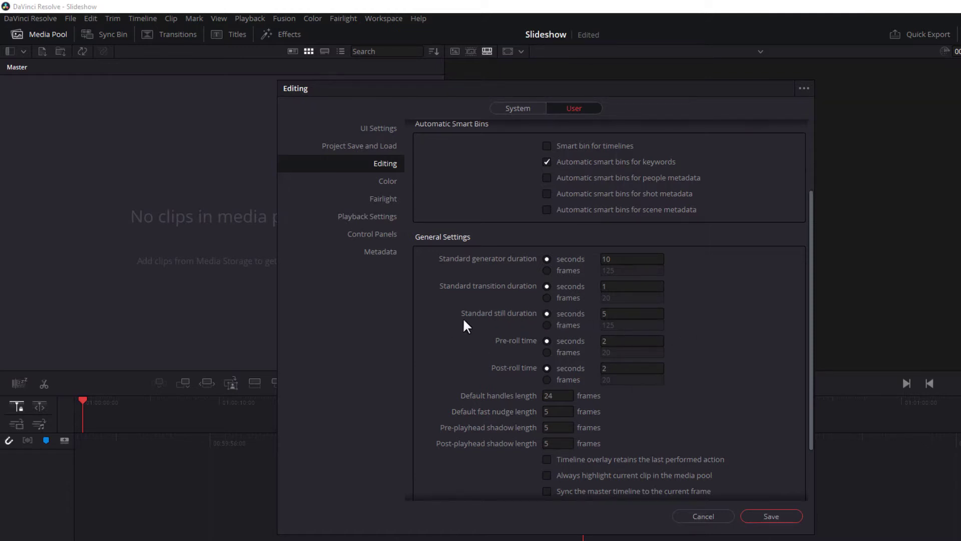
pyautogui.scroll(-2, 464, 321)
pyautogui.scroll(1, 465, 321)
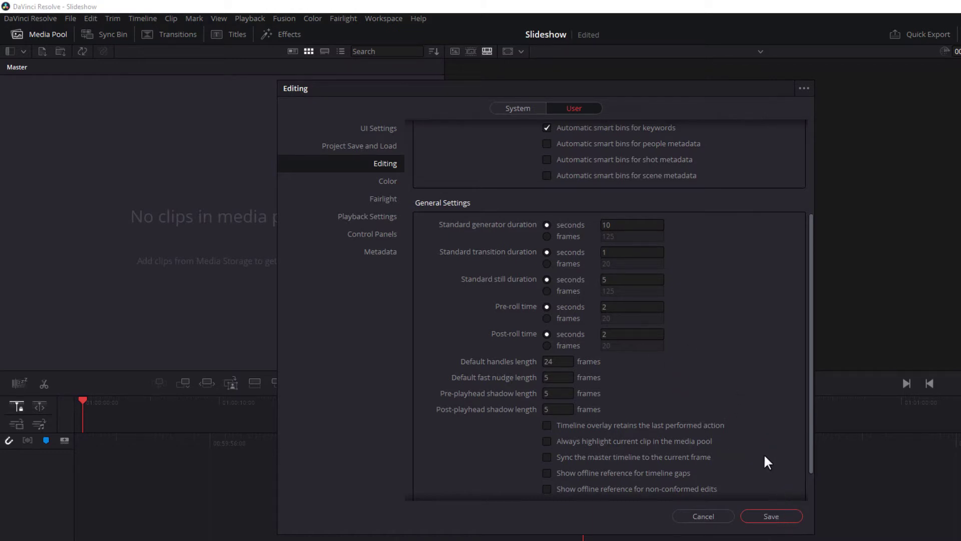
pyautogui.click(769, 518)
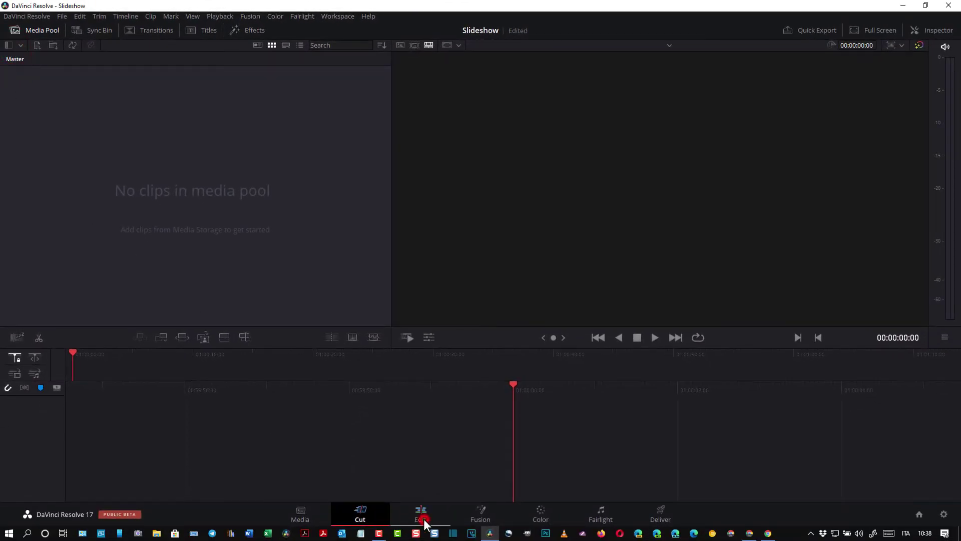
# Step: Move to the Edit page, briefly showing and hiding the bin list, and bring up File Explorer
pyautogui.click(424, 519)
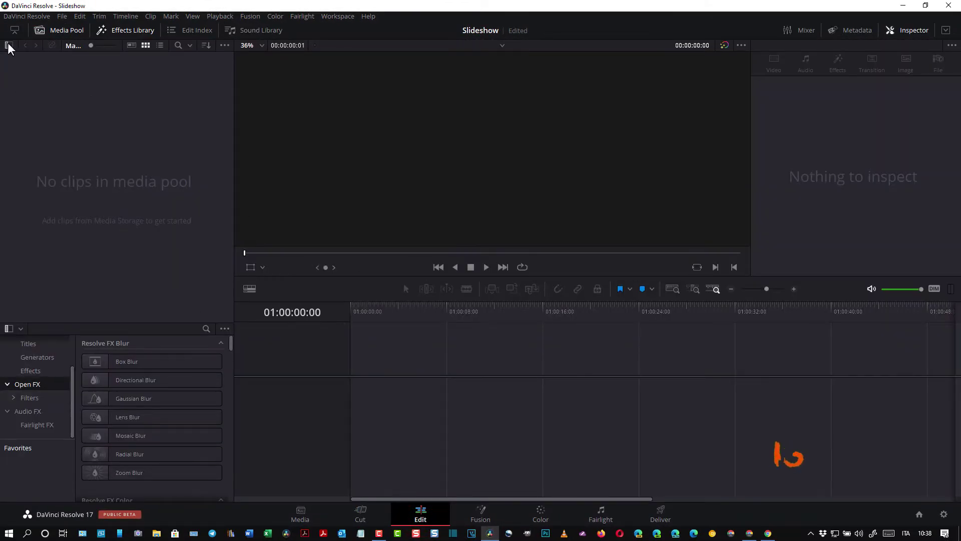
pyautogui.click(9, 45)
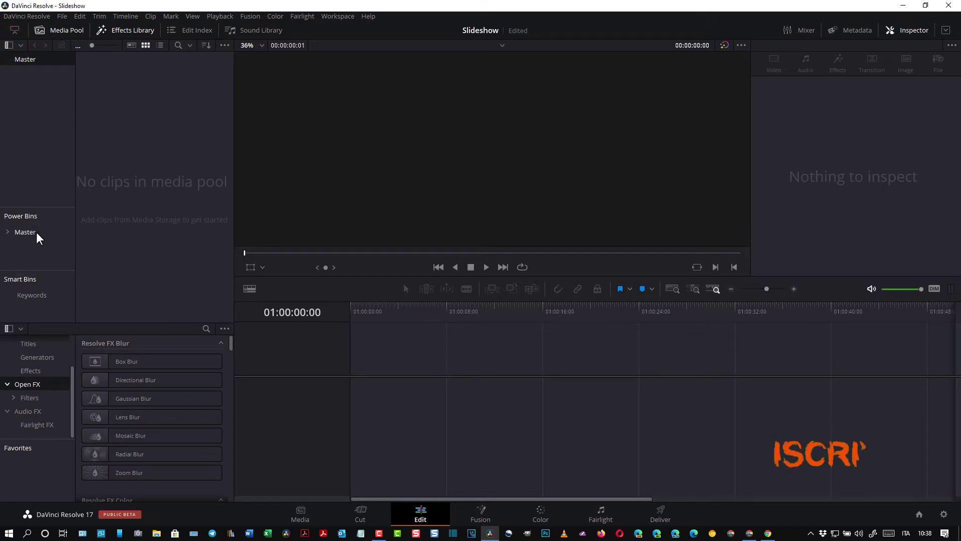
pyautogui.click(8, 44)
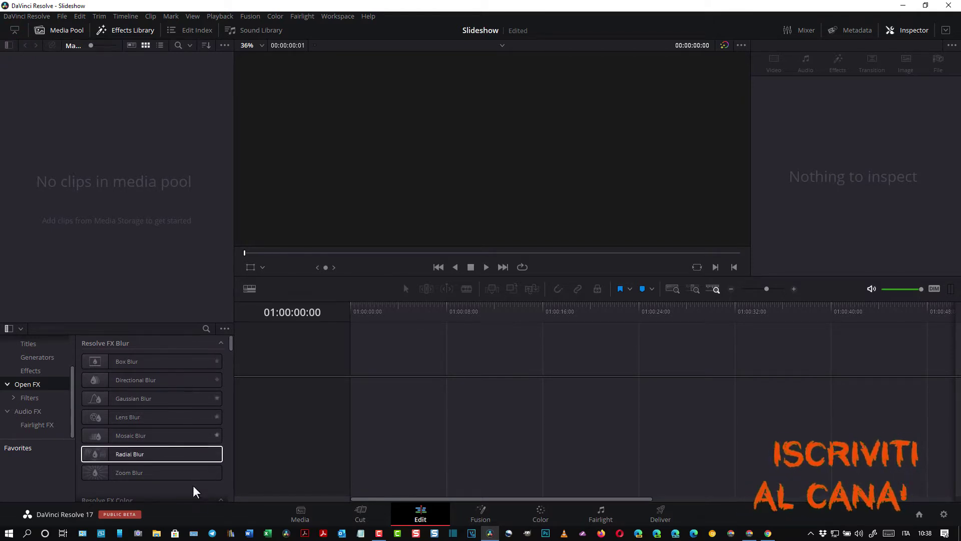
pyautogui.click(158, 535)
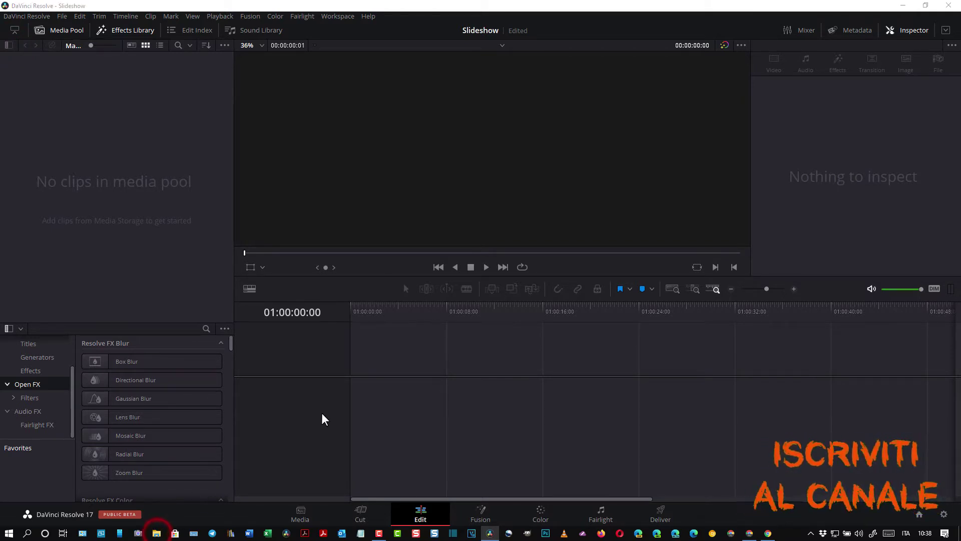
# Step: Import all nine Download files, from amiche 2.jpeg through Bonito.mp3, into the media pool
pyautogui.scroll(3, 370, 277)
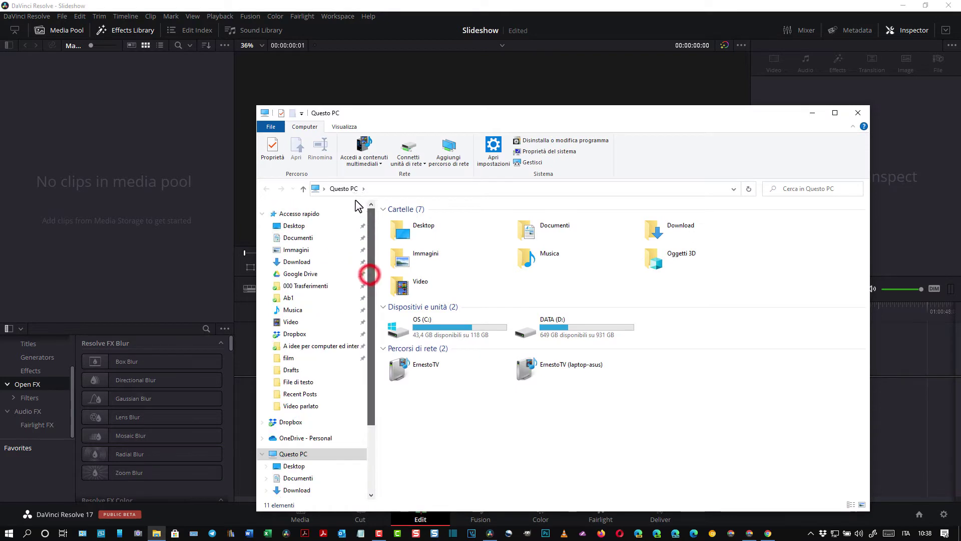
pyautogui.click(296, 261)
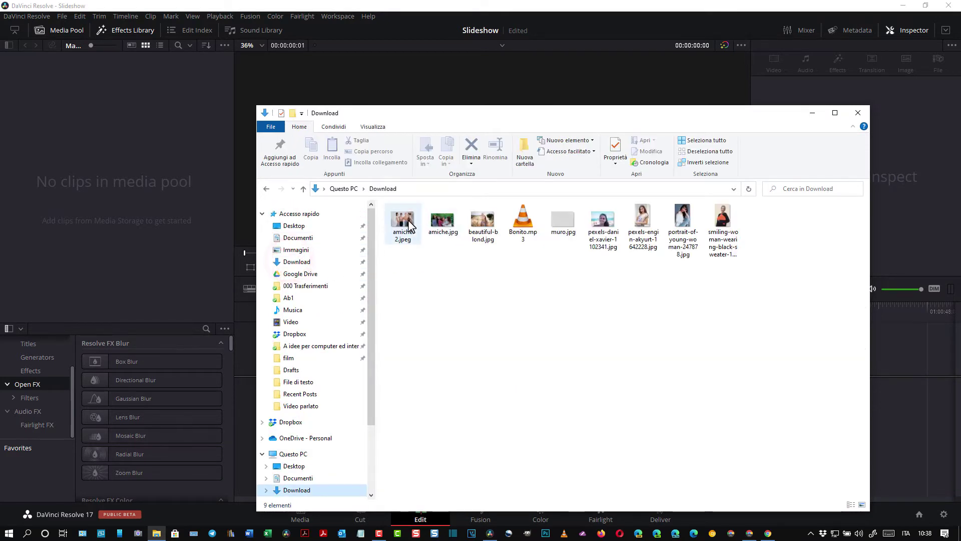
pyautogui.click(400, 223)
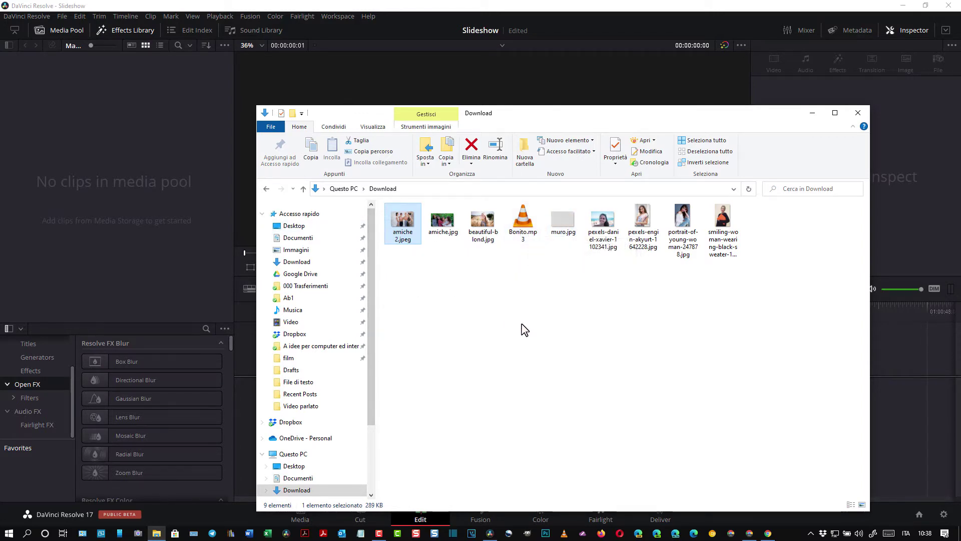
pyautogui.keyDown('shift'); pyautogui.click(723, 222); pyautogui.keyUp('shift')
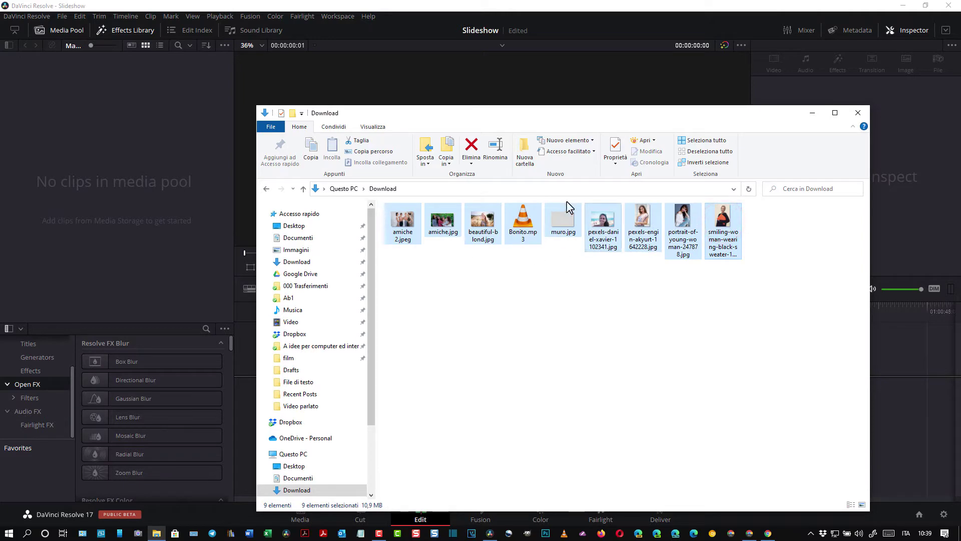
pyautogui.moveTo(433, 220); pyautogui.dragTo(127, 136)
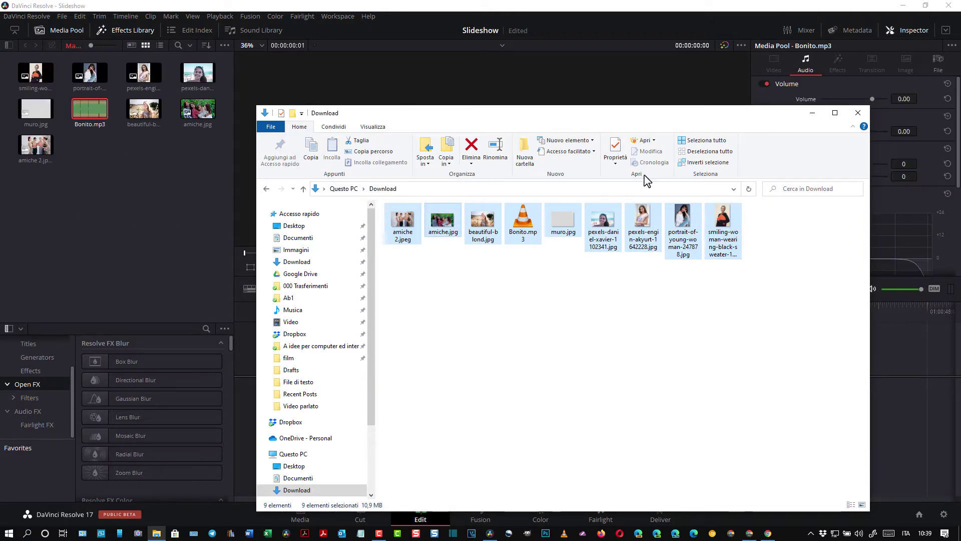
pyautogui.click(871, 144)
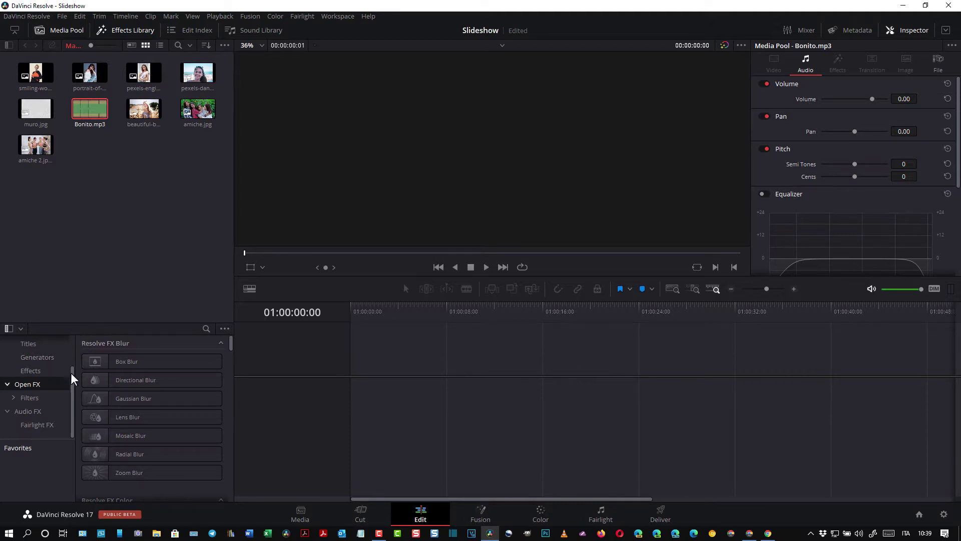
# Step: Drag a Solid Color generator from the Effects Library onto the timeline
pyautogui.moveTo(71, 374); pyautogui.dragTo(68, 355)
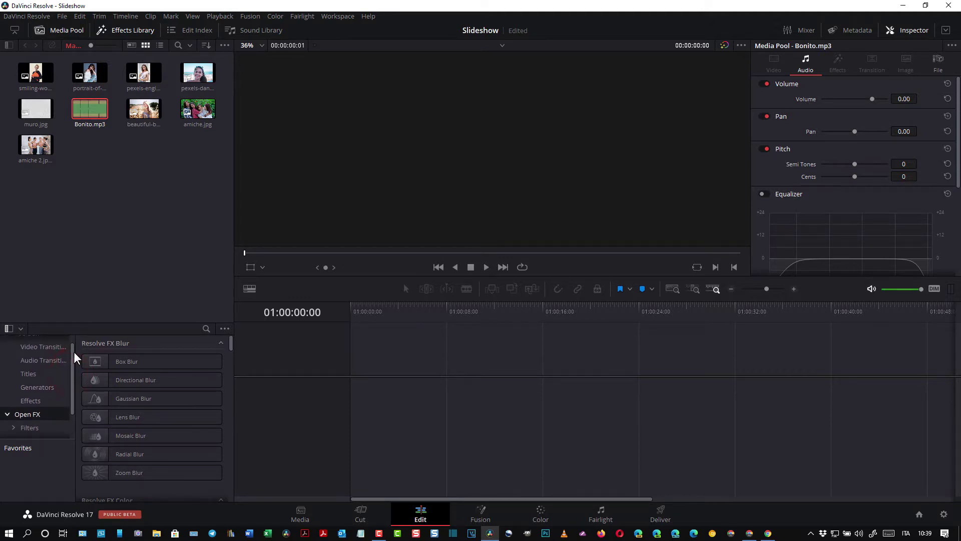
pyautogui.click(41, 378)
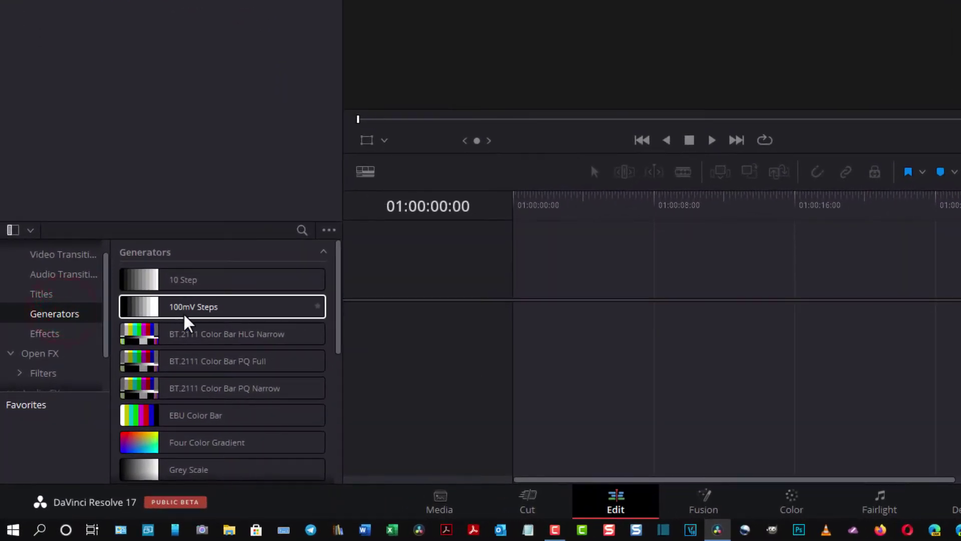
pyautogui.scroll(-2, 216, 348)
pyautogui.scroll(-2, 214, 358)
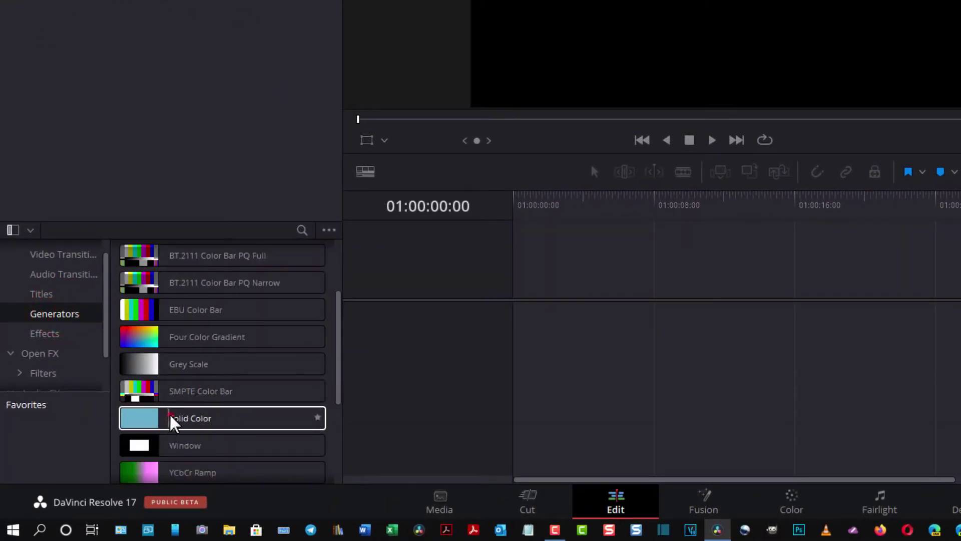
pyautogui.click(172, 420)
pyautogui.moveTo(149, 423); pyautogui.dragTo(573, 325)
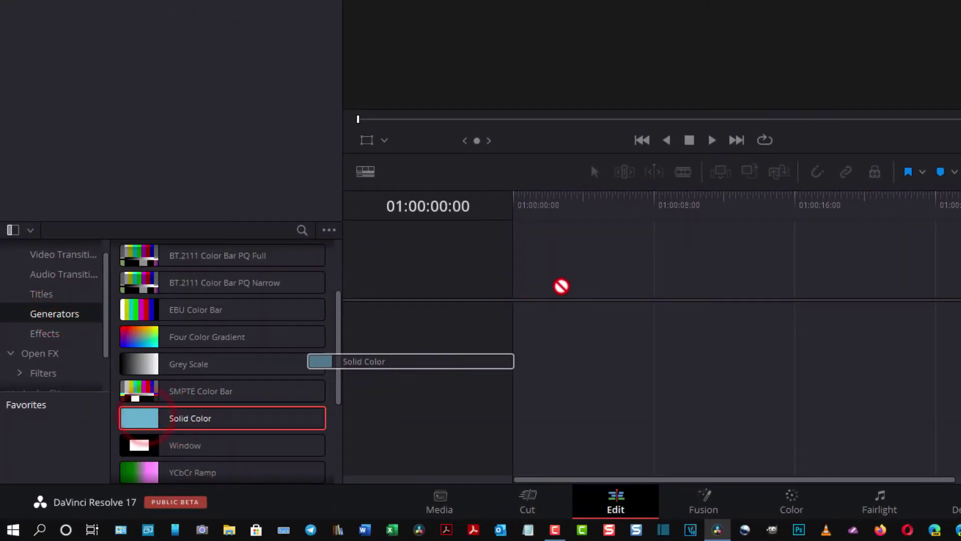
# Step: Move the Solid Color clip to the timeline start, stretch it to about 52 seconds, and open its colour picker
pyautogui.moveTo(507, 344); pyautogui.dragTo(396, 398)
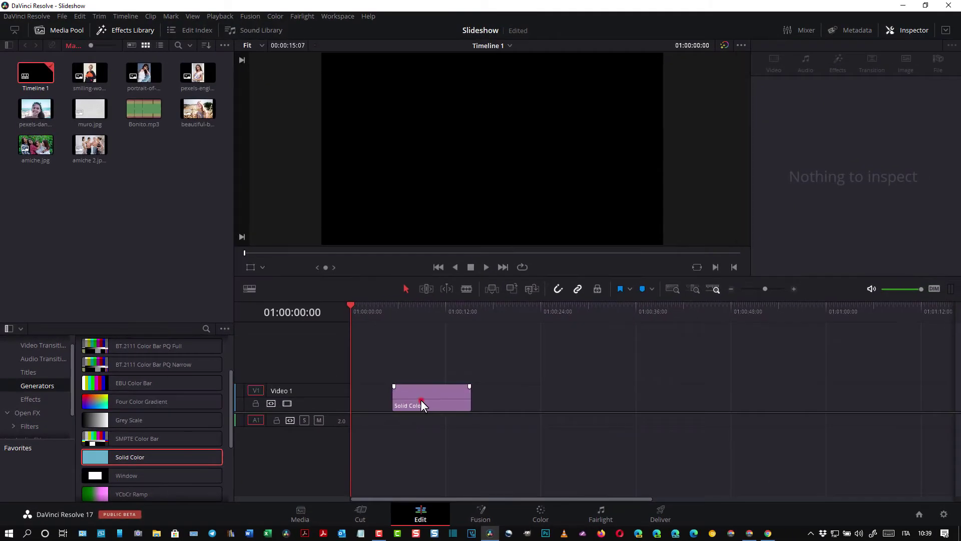
pyautogui.click(421, 397)
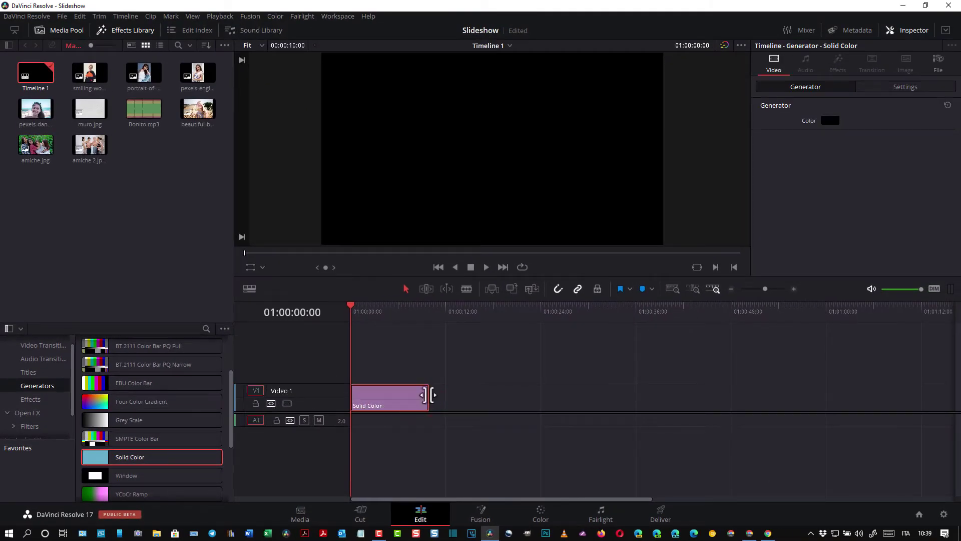
pyautogui.moveTo(427, 395); pyautogui.dragTo(776, 394)
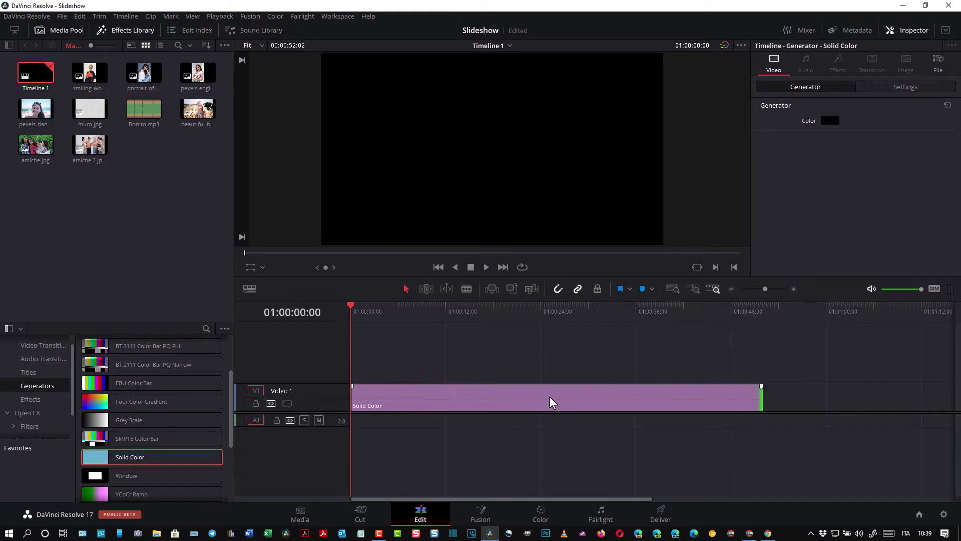
pyautogui.click(483, 394)
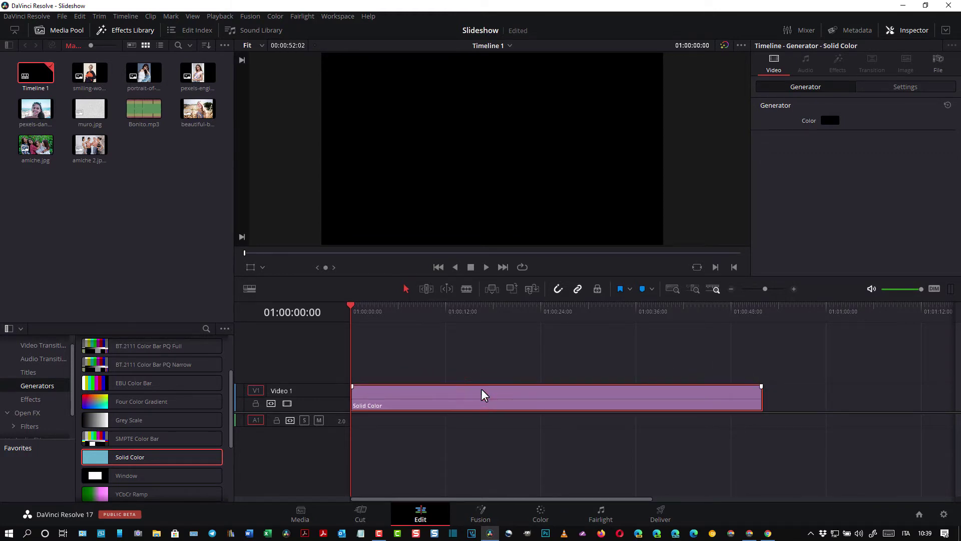
pyautogui.click(829, 122)
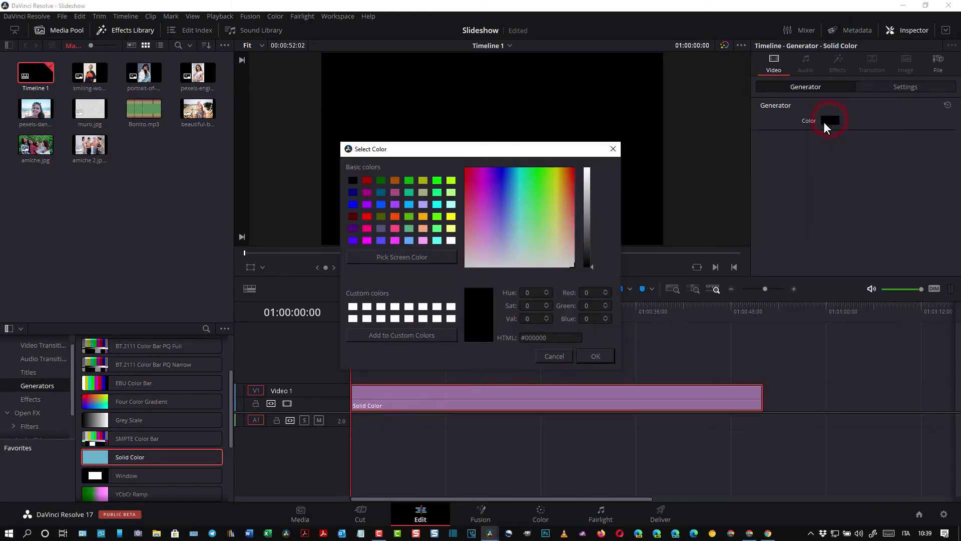
# Step: Set the solid colour to grey #868686, then delete the Solid Color clip from the timeline
pyautogui.moveTo(591, 265); pyautogui.dragTo(592, 215)
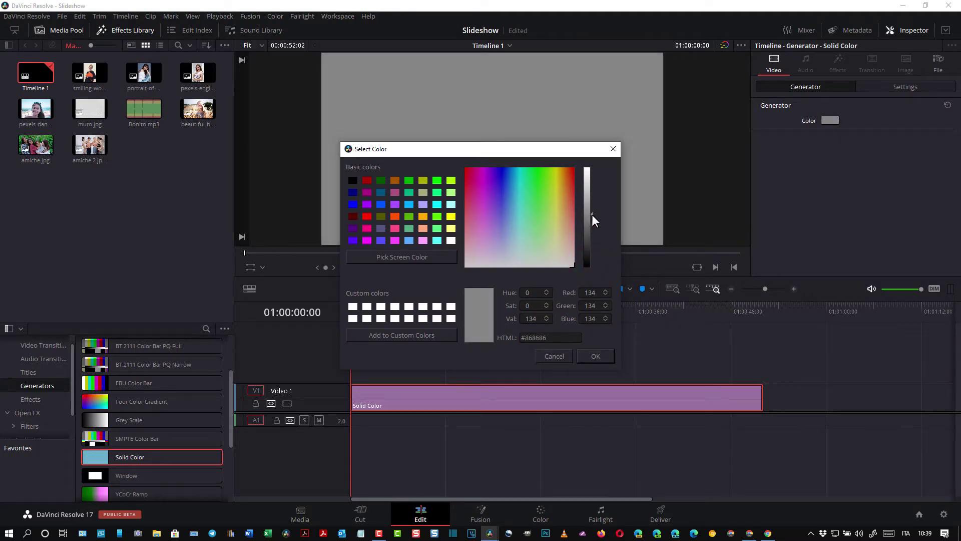
pyautogui.click(596, 355)
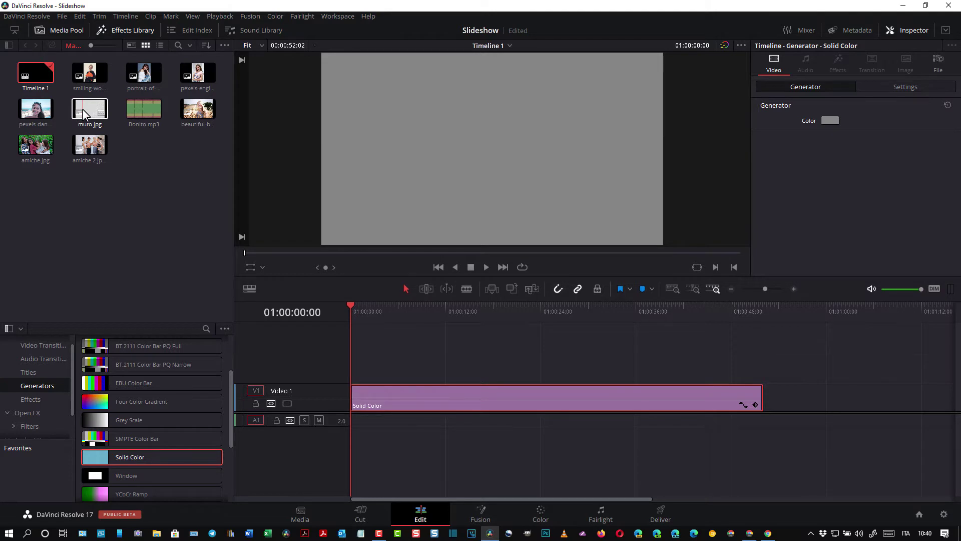
pyautogui.rightClick(434, 396)
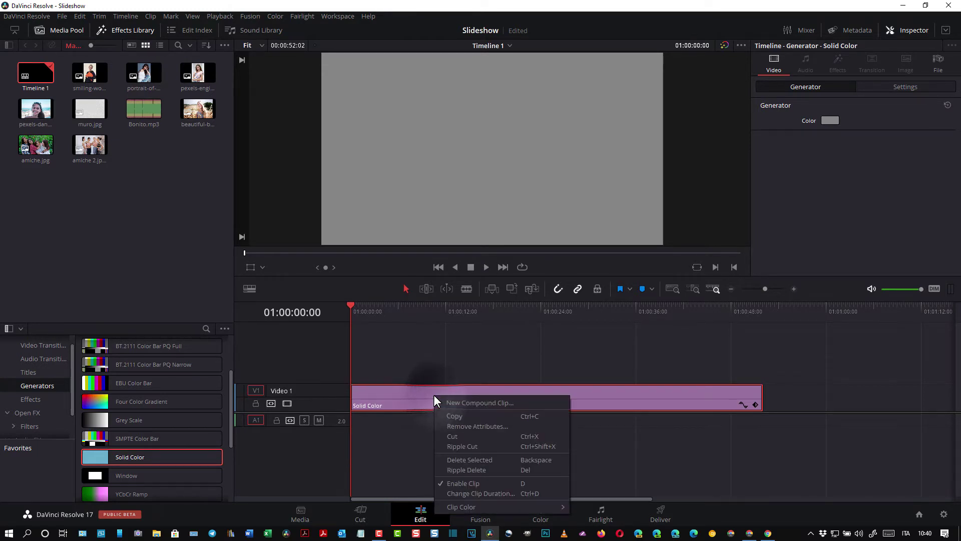
pyautogui.click(459, 435)
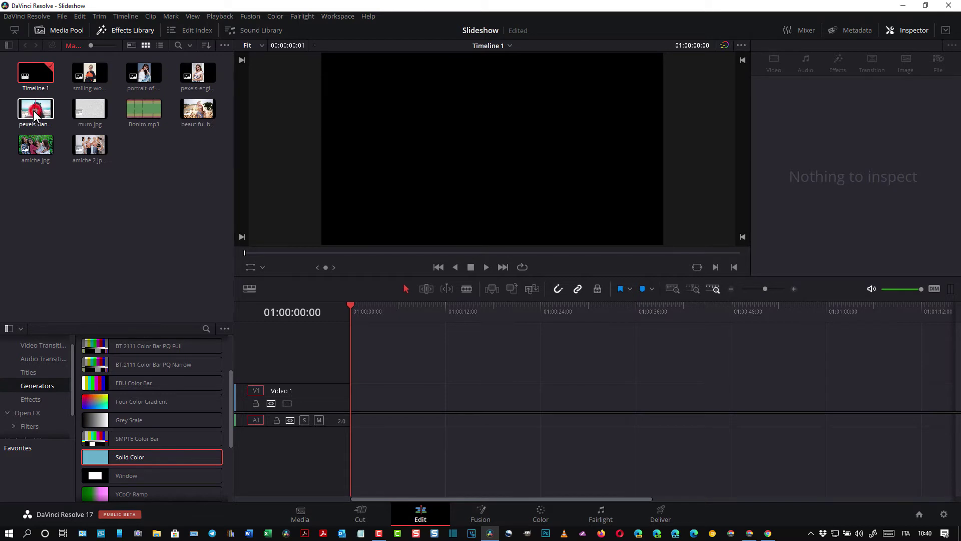
# Step: Place the pexels-daniel-xavier portrait at zoom 0.910 on Video 2, with muro.jpg on Video 1
pyautogui.moveTo(33, 110)
pyautogui.mouseDown()
pyautogui.moveTo(377, 383)
pyautogui.moveTo(374, 397)
pyautogui.mouseUp()
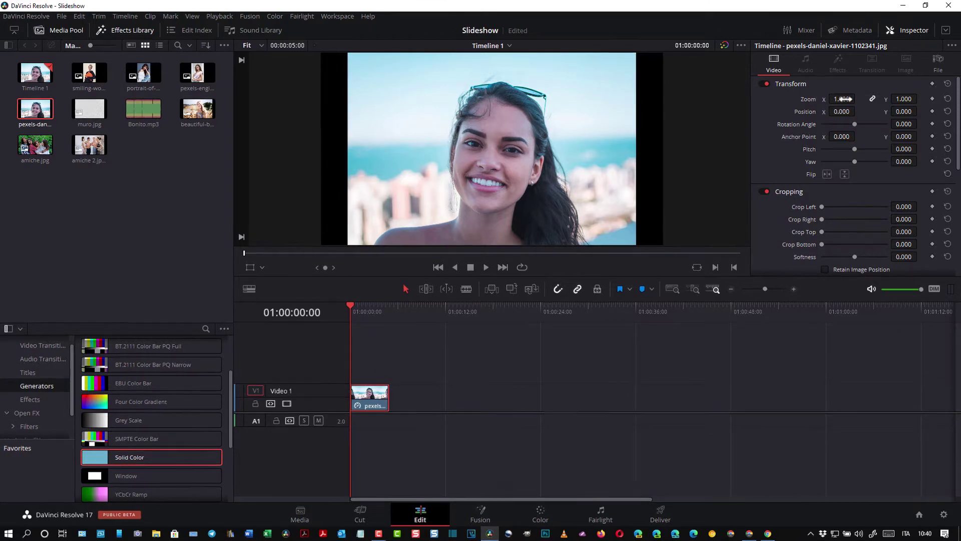
pyautogui.moveTo(845, 99); pyautogui.dragTo(816, 120)
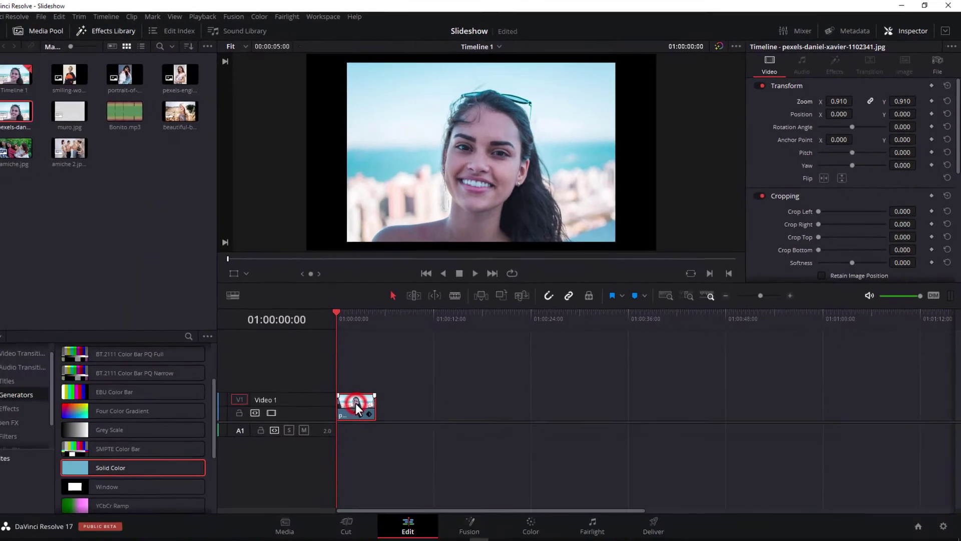
pyautogui.moveTo(251, 476); pyautogui.dragTo(366, 384)
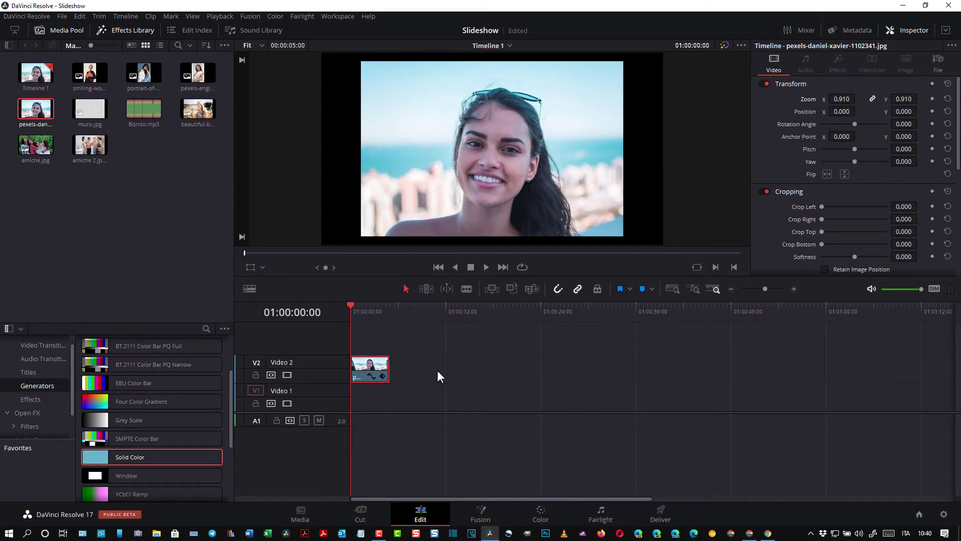
pyautogui.click(101, 112)
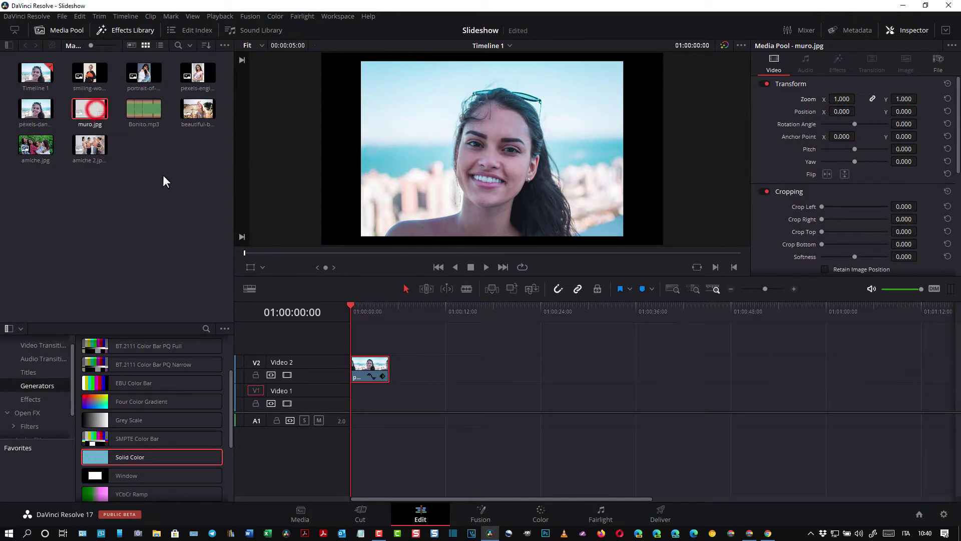
pyautogui.moveTo(89, 109)
pyautogui.mouseDown()
pyautogui.moveTo(402, 401)
pyautogui.moveTo(358, 401)
pyautogui.mouseUp()
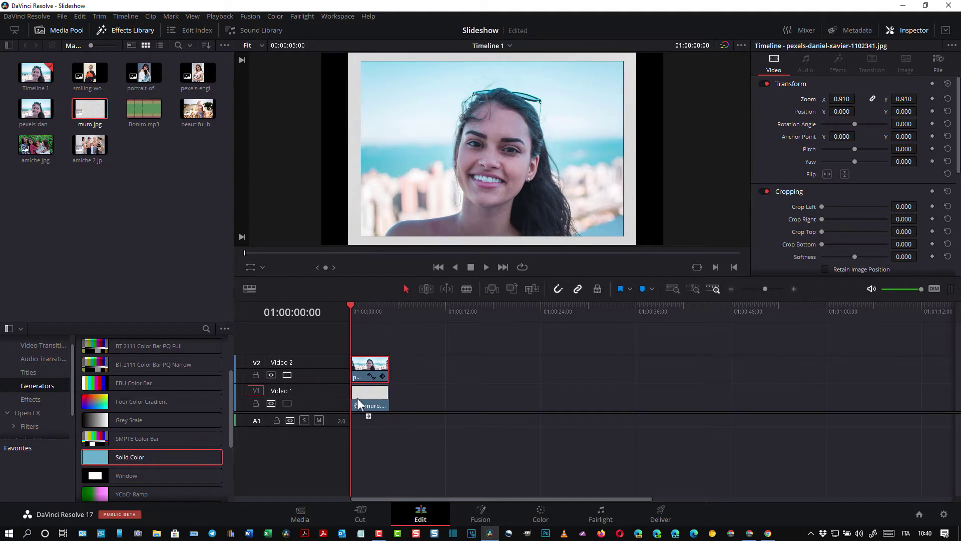
# Step: Lengthen the muro.jpg background on Video 1 and enlarge it to zoom 1.410
pyautogui.click(387, 395)
pyautogui.moveTo(393, 396); pyautogui.dragTo(837, 427)
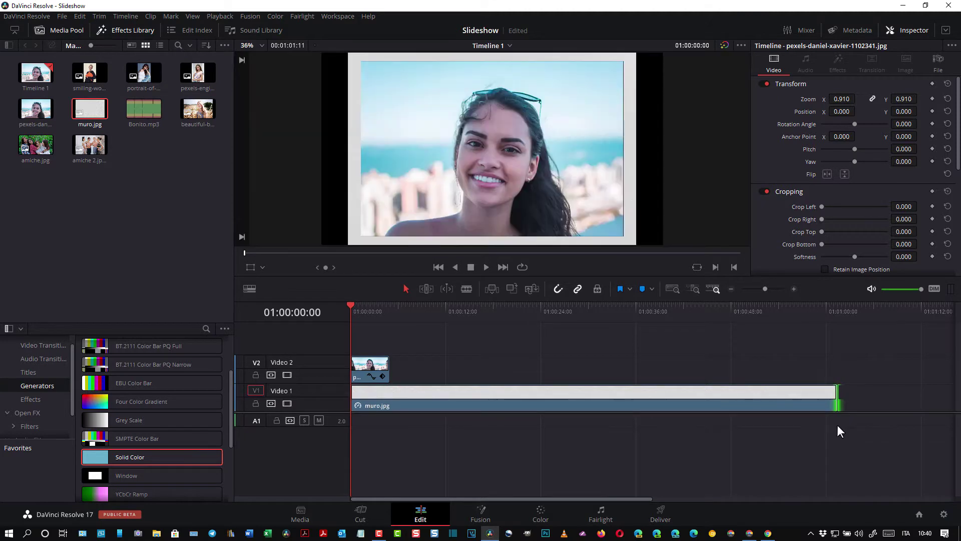
pyautogui.click(359, 368)
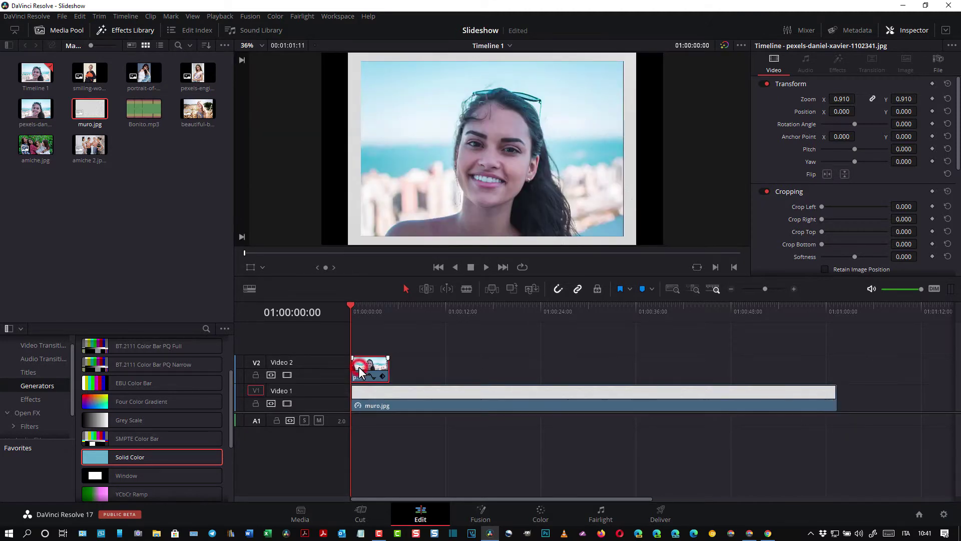
pyautogui.click(409, 396)
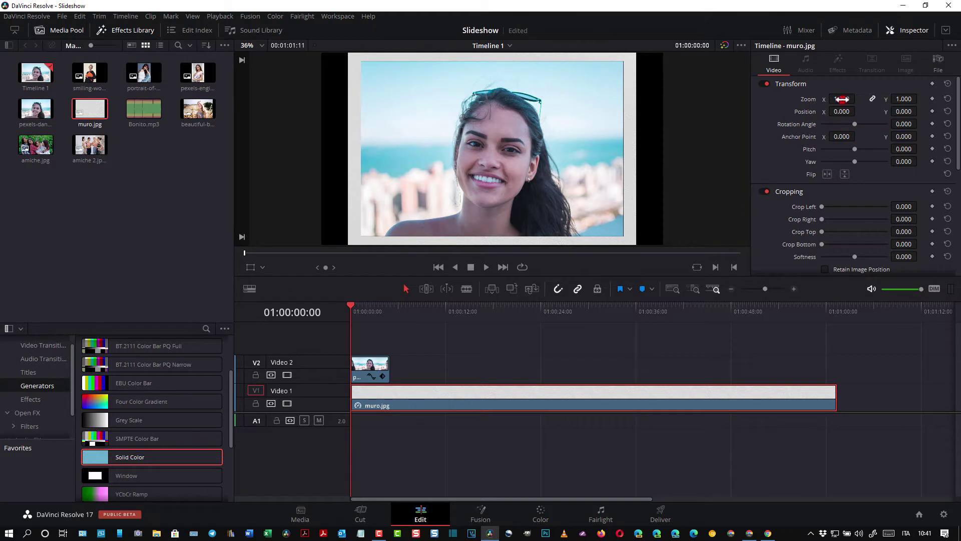
pyautogui.moveTo(842, 99); pyautogui.dragTo(859, 99)
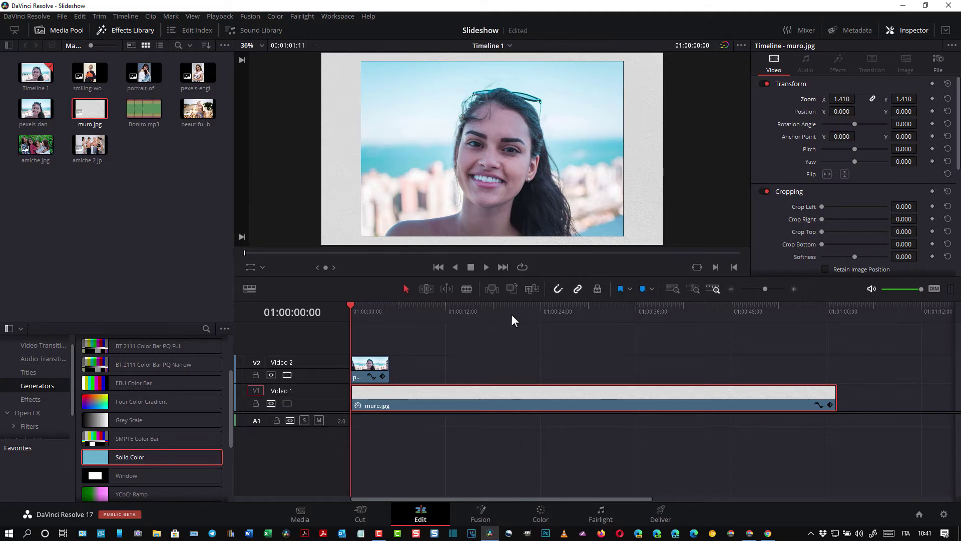
# Step: Shrink the Video 2 portrait to zoom 0.860
pyautogui.click(371, 367)
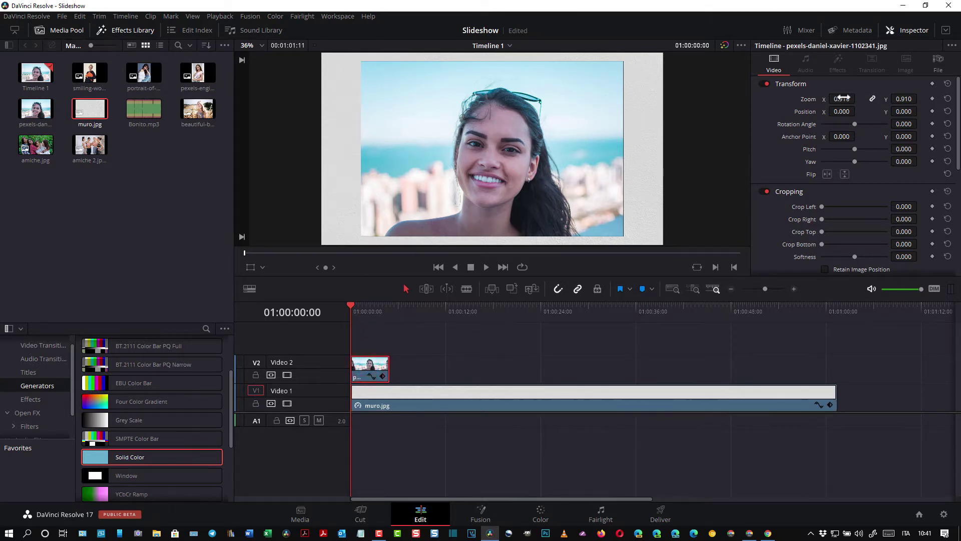
pyautogui.moveTo(843, 97); pyautogui.dragTo(839, 97)
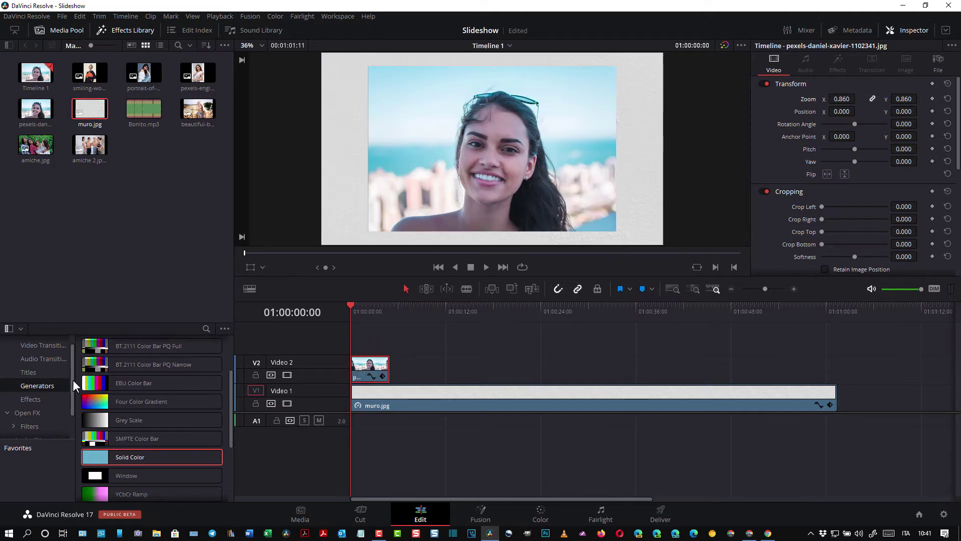
pyautogui.click(31, 423)
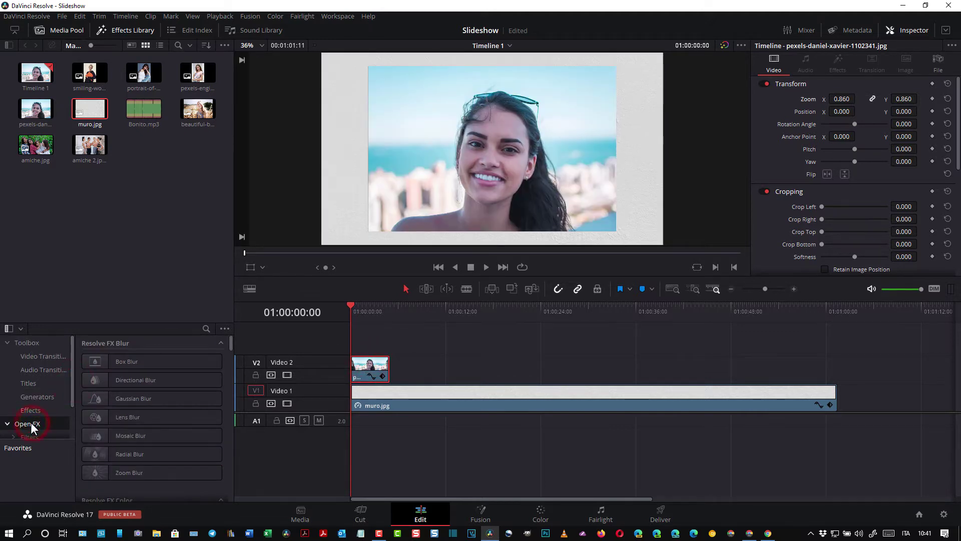
# Step: Apply the Drop Shadow Open FX effect to the Video 2 portrait and show its Inspector settings
pyautogui.moveTo(228, 348); pyautogui.dragTo(227, 438)
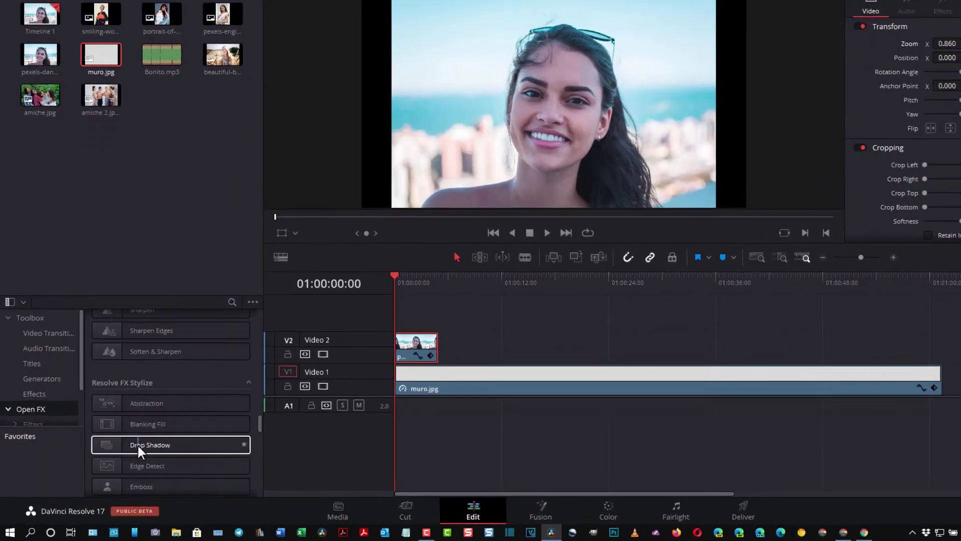
pyautogui.click(123, 455)
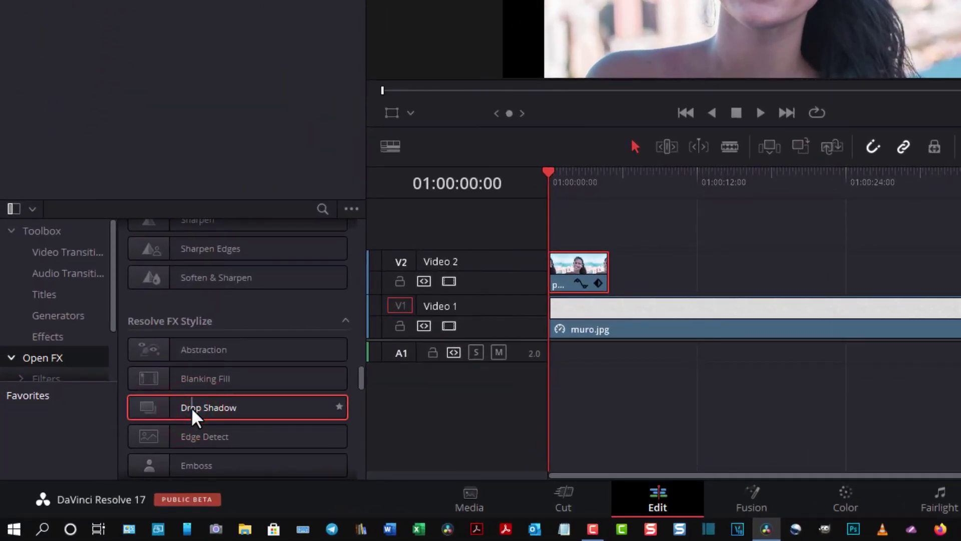
pyautogui.moveTo(191, 407)
pyautogui.mouseDown()
pyautogui.moveTo(575, 278)
pyautogui.moveTo(368, 369)
pyautogui.mouseUp()
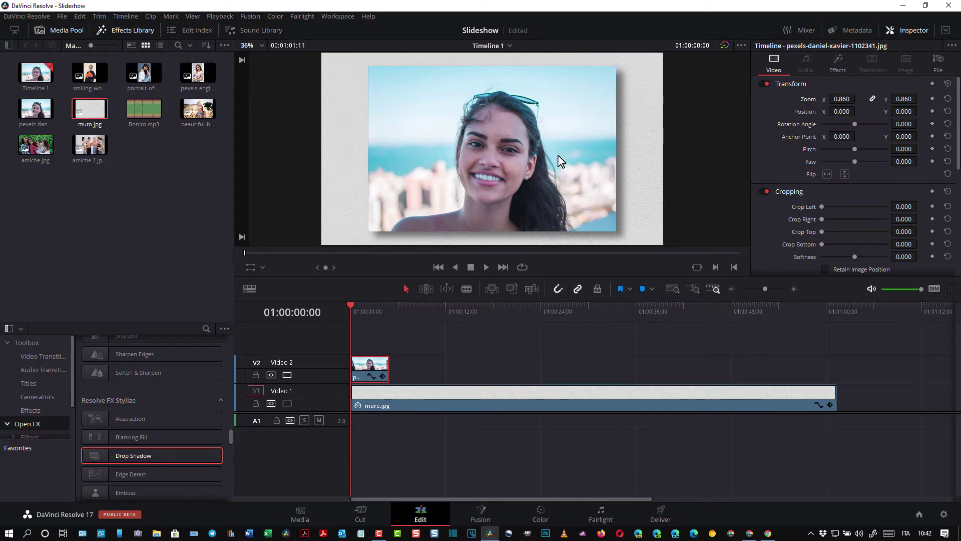
pyautogui.click(368, 364)
pyautogui.click(841, 63)
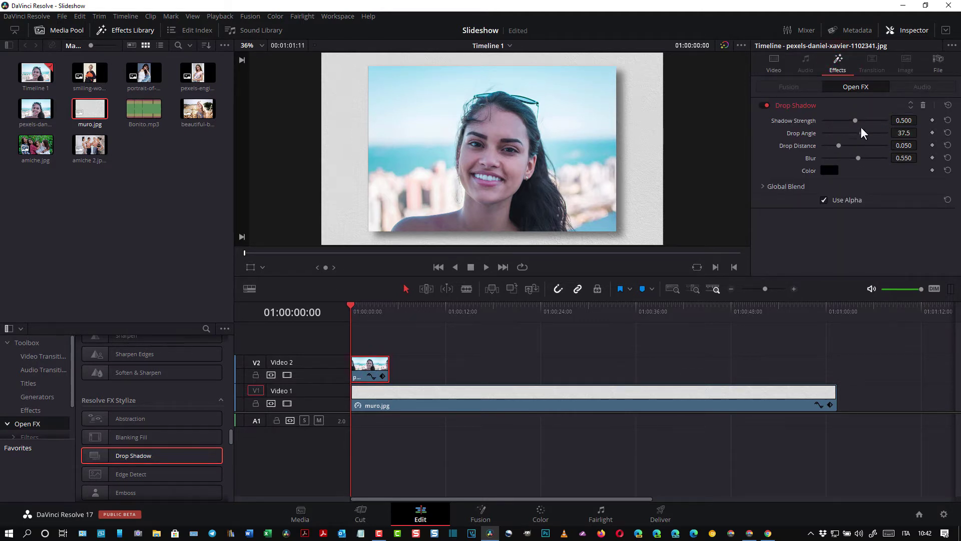
# Step: Adjust the Drop Shadow sliders to strength 0.613, angle 46.1, distance 0.057, blur 0.558, then deselect
pyautogui.moveTo(855, 120); pyautogui.dragTo(861, 121)
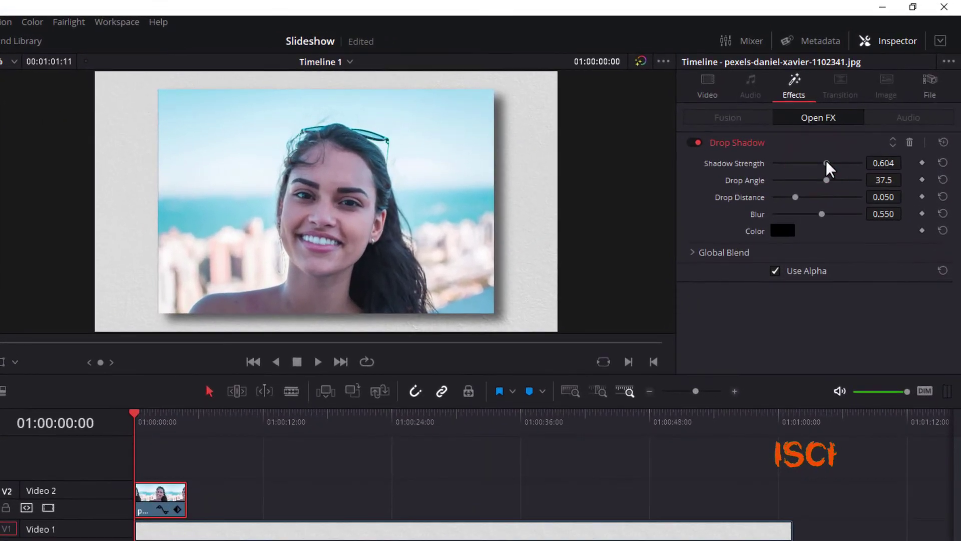
pyautogui.moveTo(826, 160)
pyautogui.mouseDown()
pyautogui.moveTo(819, 182)
pyautogui.moveTo(852, 185)
pyautogui.moveTo(828, 182)
pyautogui.mouseUp()
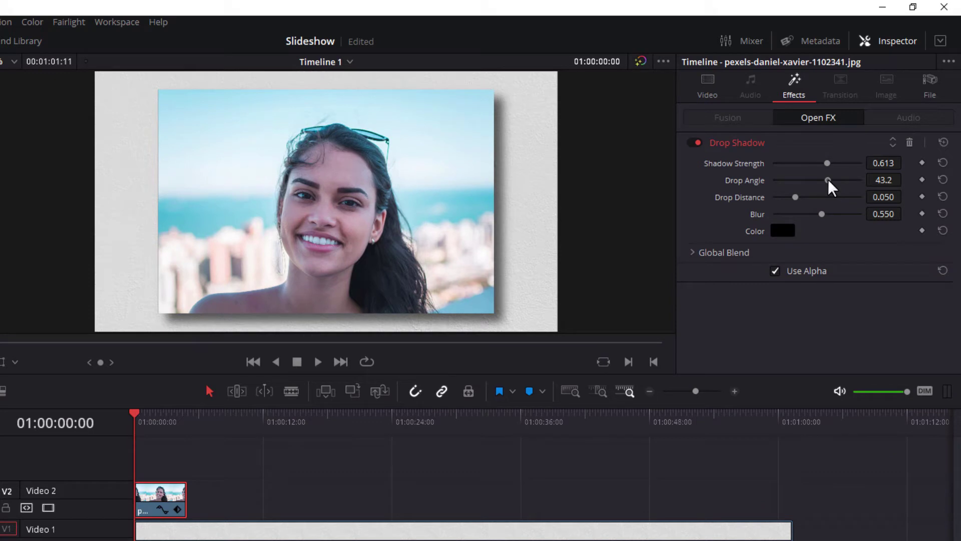
pyautogui.moveTo(828, 181)
pyautogui.mouseDown()
pyautogui.moveTo(795, 196)
pyautogui.moveTo(821, 215)
pyautogui.mouseUp()
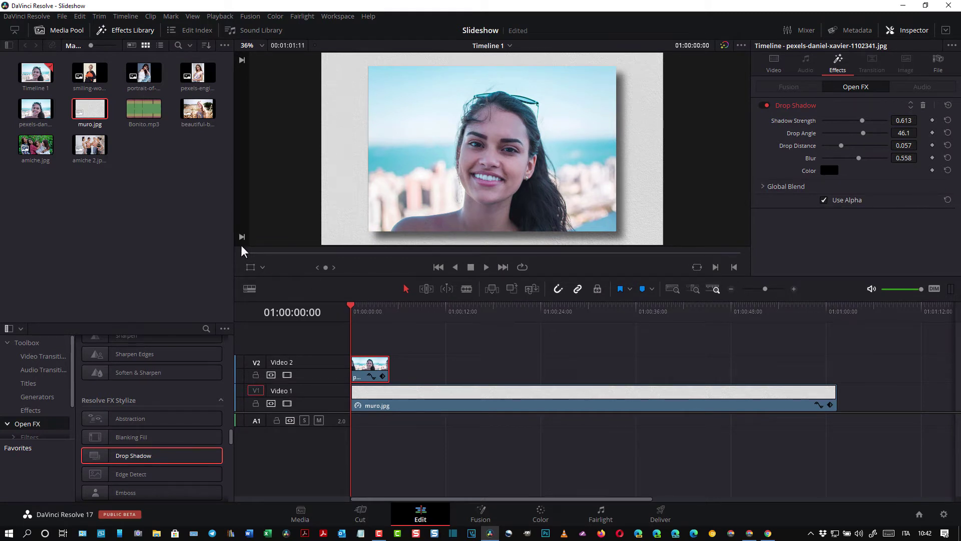
pyautogui.click(155, 214)
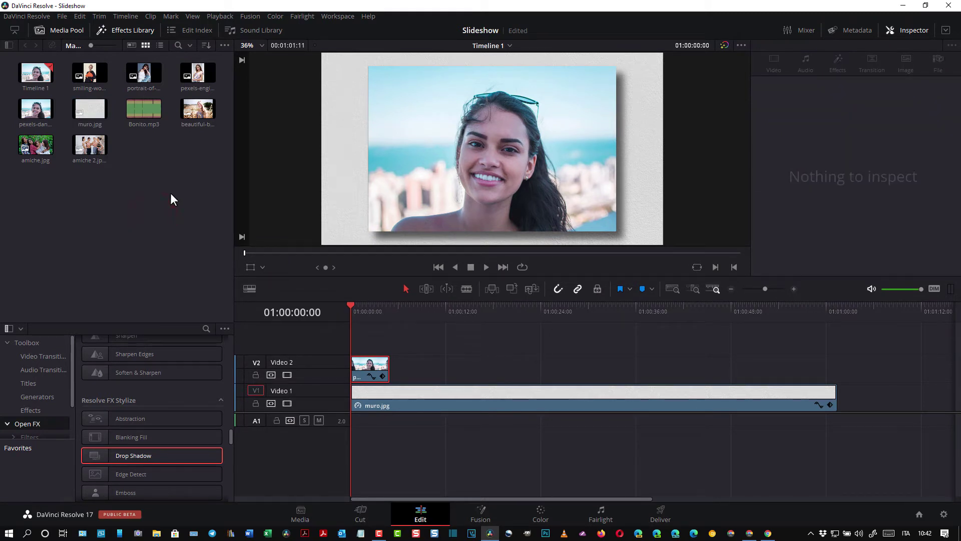
# Step: Place five more photos, including amiche 2.jpg, on Video 2 after the portrait and scrub through them
pyautogui.click(89, 71)
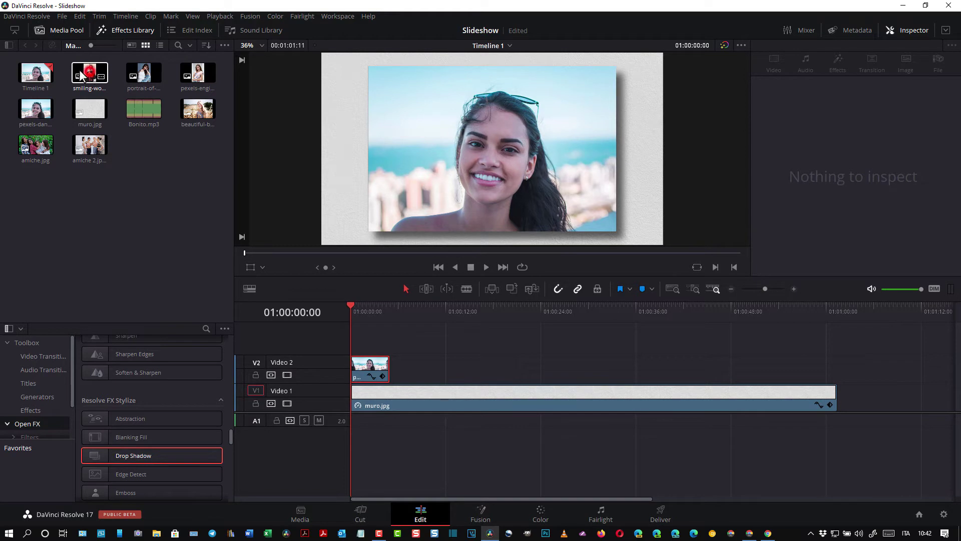
pyautogui.keyDown('ctrl'); pyautogui.click(146, 70); pyautogui.keyUp('ctrl')
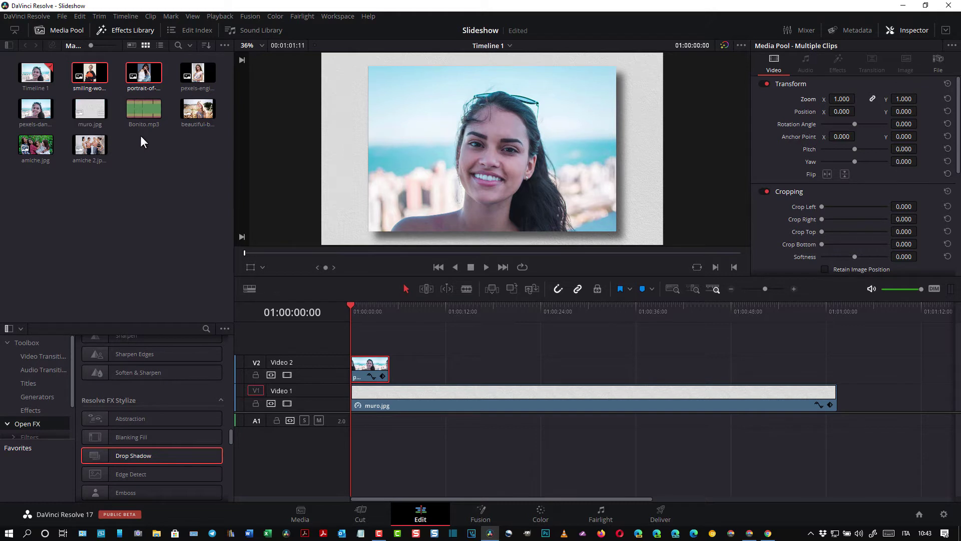
pyautogui.keyDown('ctrl'); pyautogui.click(206, 111); pyautogui.keyUp('ctrl')
pyautogui.keyDown('ctrl'); pyautogui.click(93, 144); pyautogui.keyUp('ctrl')
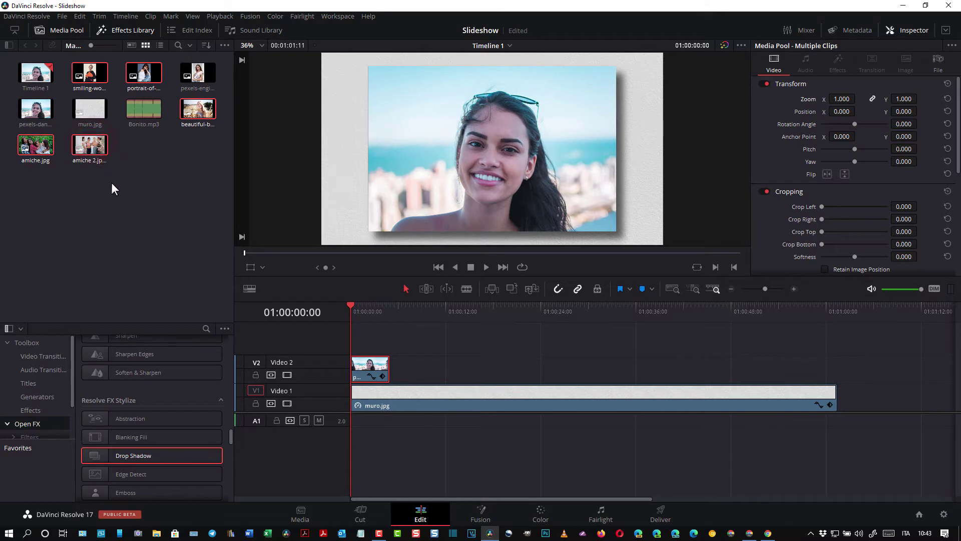
pyautogui.moveTo(90, 147); pyautogui.dragTo(425, 355)
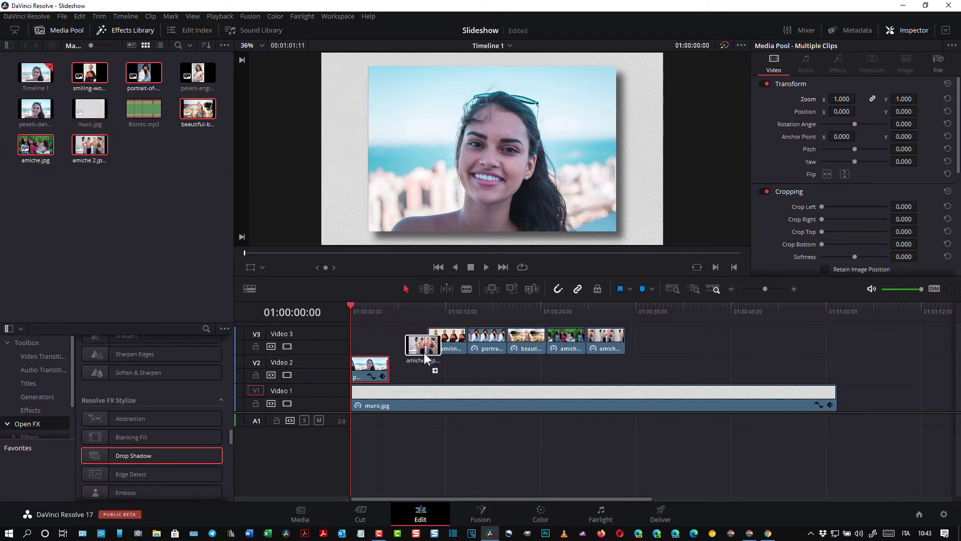
pyautogui.moveTo(424, 354); pyautogui.dragTo(448, 355)
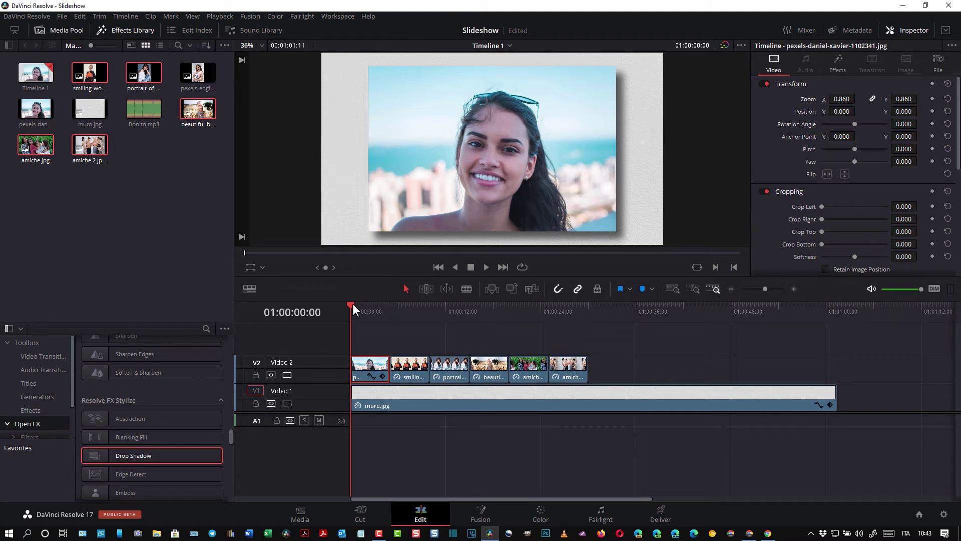
pyautogui.moveTo(352, 304)
pyautogui.mouseDown()
pyautogui.moveTo(406, 313)
pyautogui.moveTo(372, 314)
pyautogui.mouseUp()
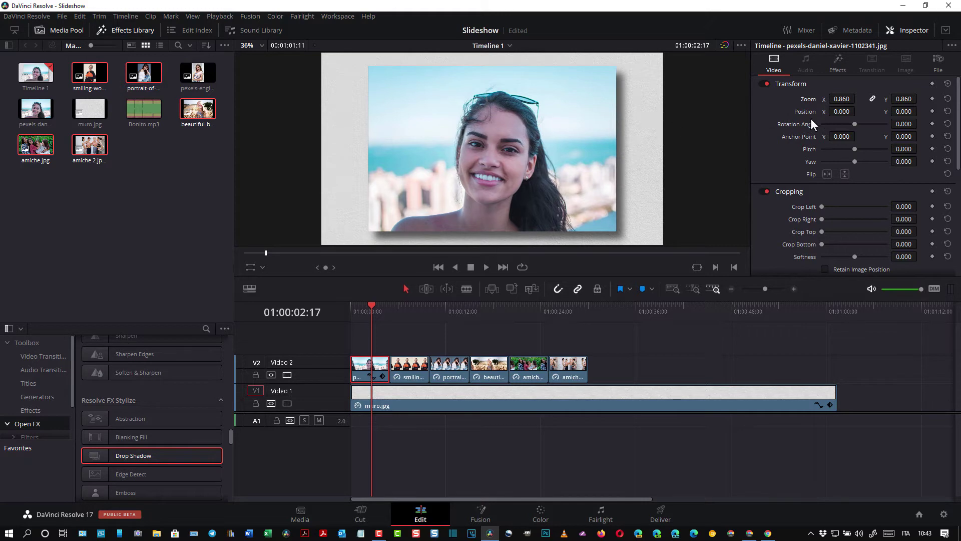
pyautogui.moveTo(372, 303)
pyautogui.mouseDown()
pyautogui.moveTo(449, 312)
pyautogui.moveTo(367, 315)
pyautogui.mouseUp()
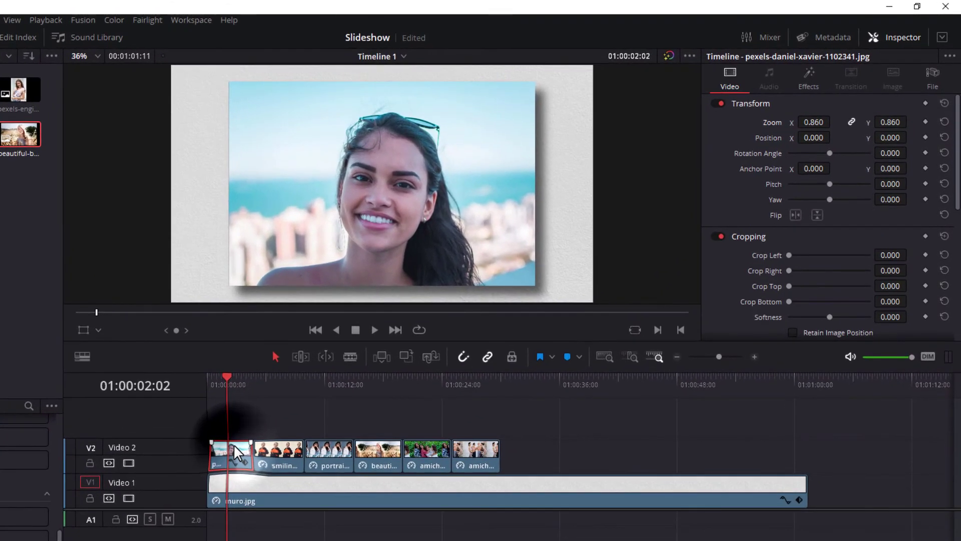
# Step: Copy the first photo clip and select the five added photos on Video 2
pyautogui.rightClick(233, 443)
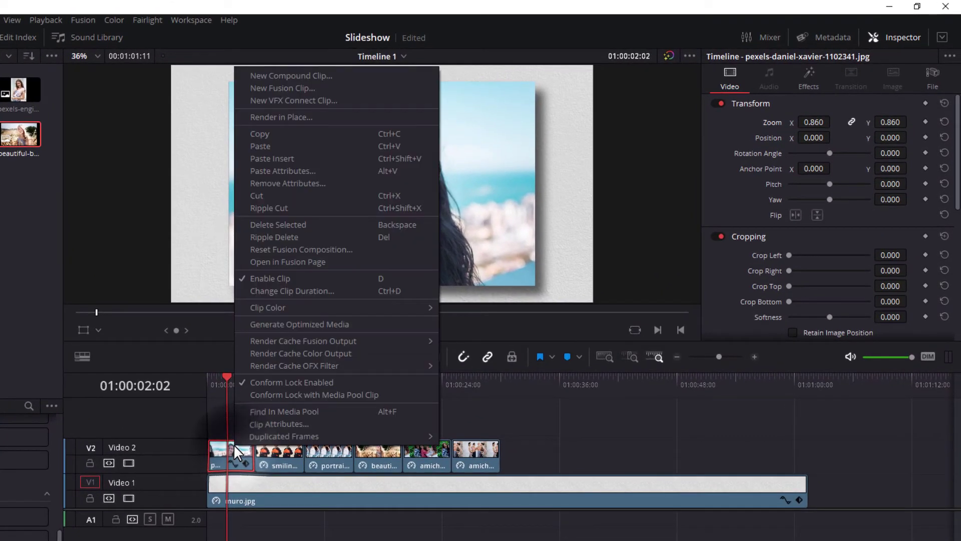
pyautogui.click(261, 133)
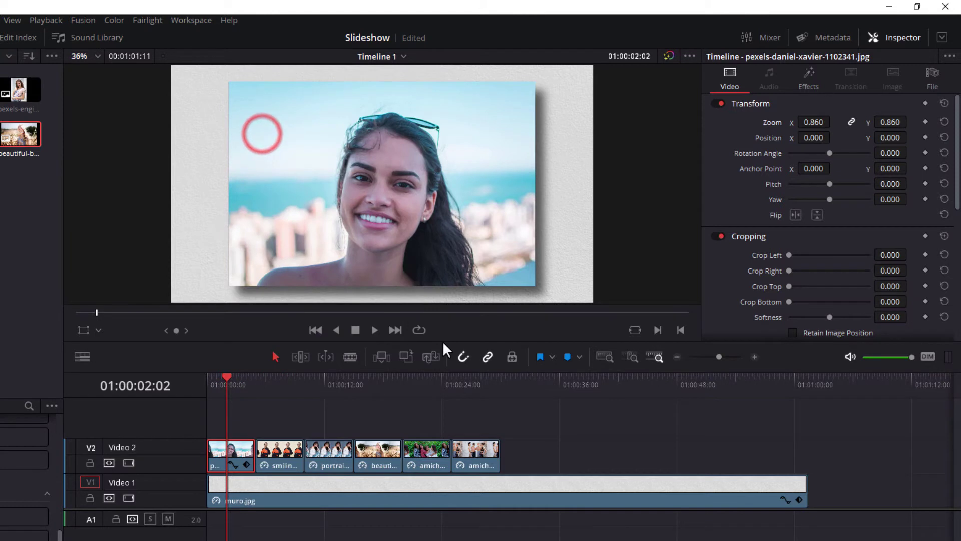
pyautogui.click(601, 444)
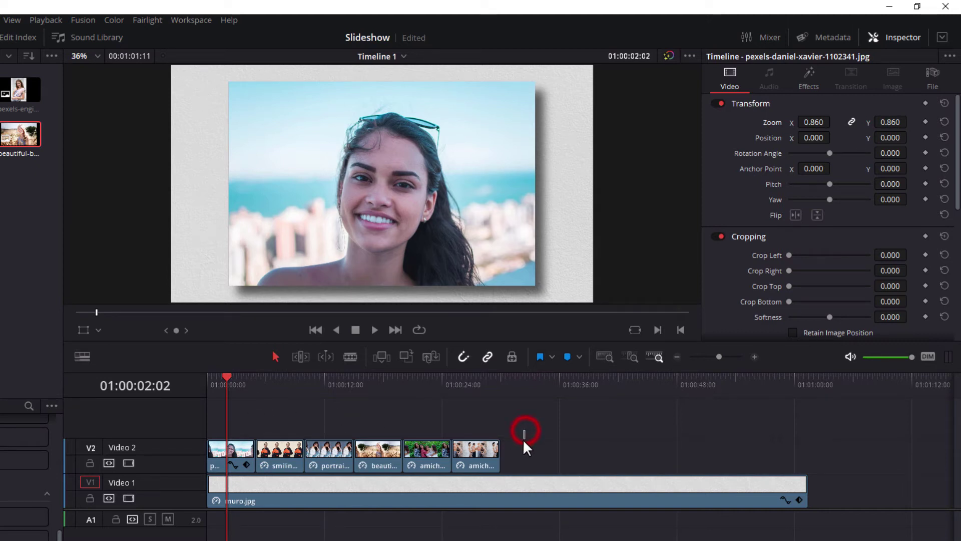
pyautogui.moveTo(458, 455); pyautogui.dragTo(298, 452)
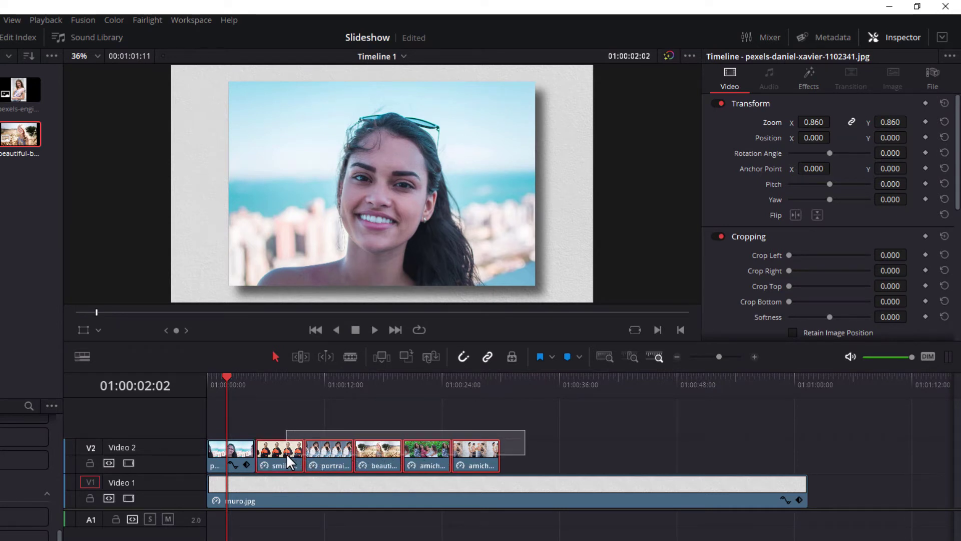
pyautogui.moveTo(286, 452); pyautogui.dragTo(286, 453)
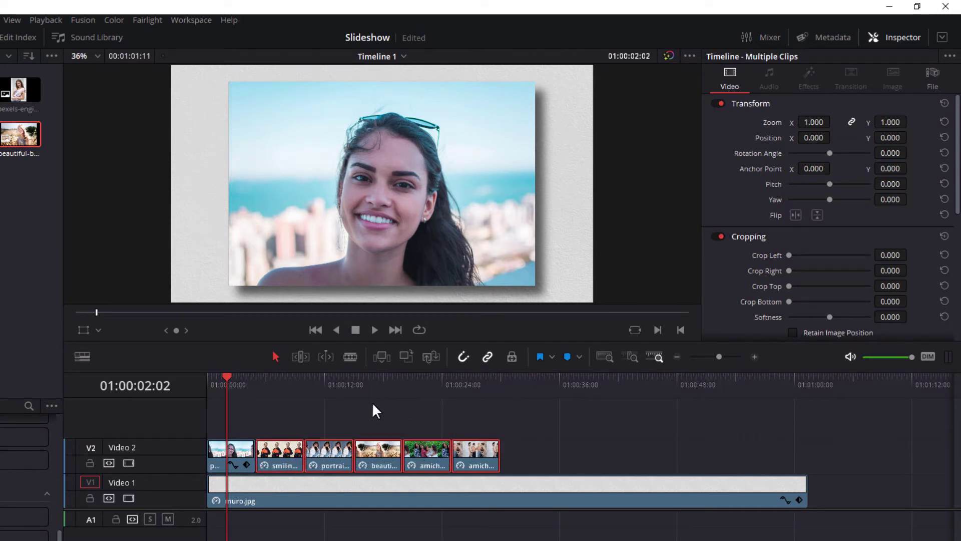
# Step: Paste the first photo's Video Attributes, including 0.860 zoom and drop shadow, onto the five photos
pyautogui.rightClick(372, 449)
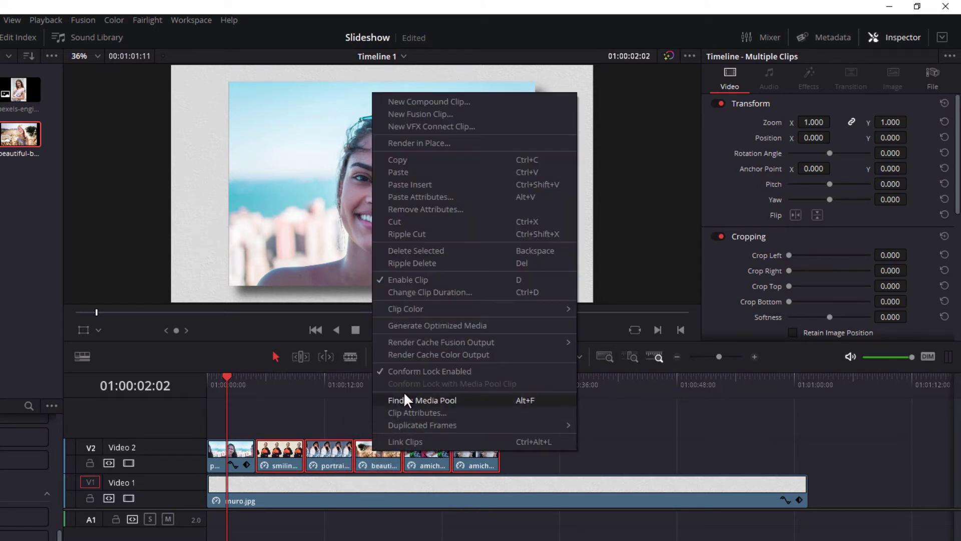
pyautogui.click(426, 198)
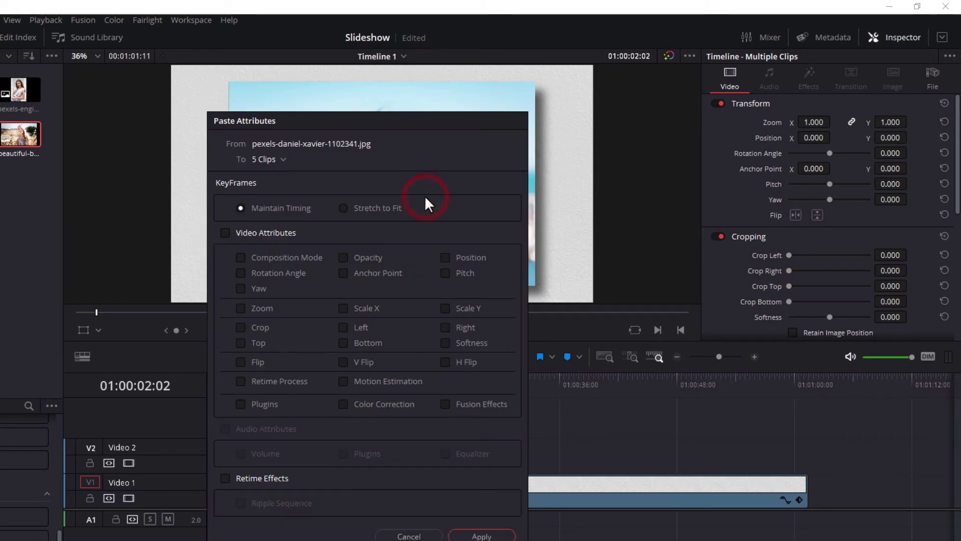
pyautogui.click(225, 233)
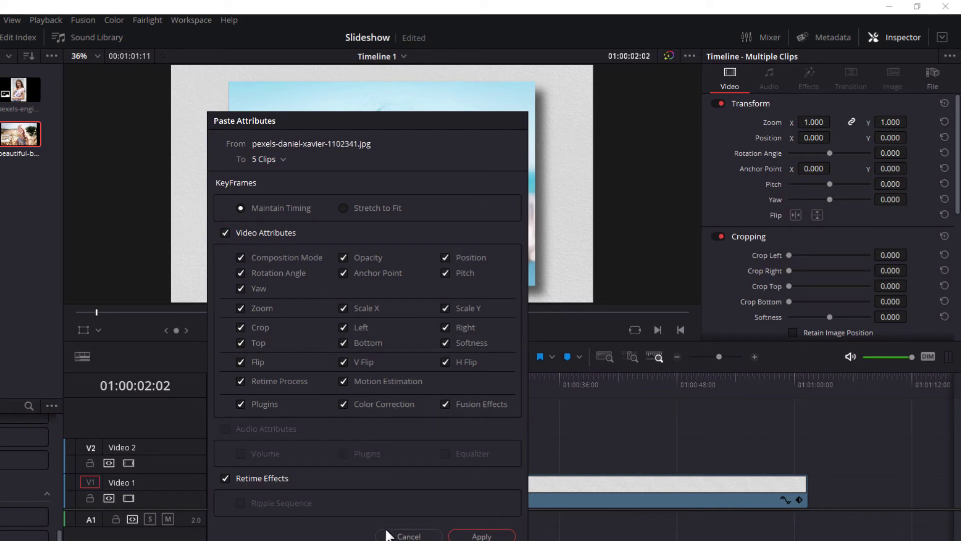
pyautogui.click(481, 536)
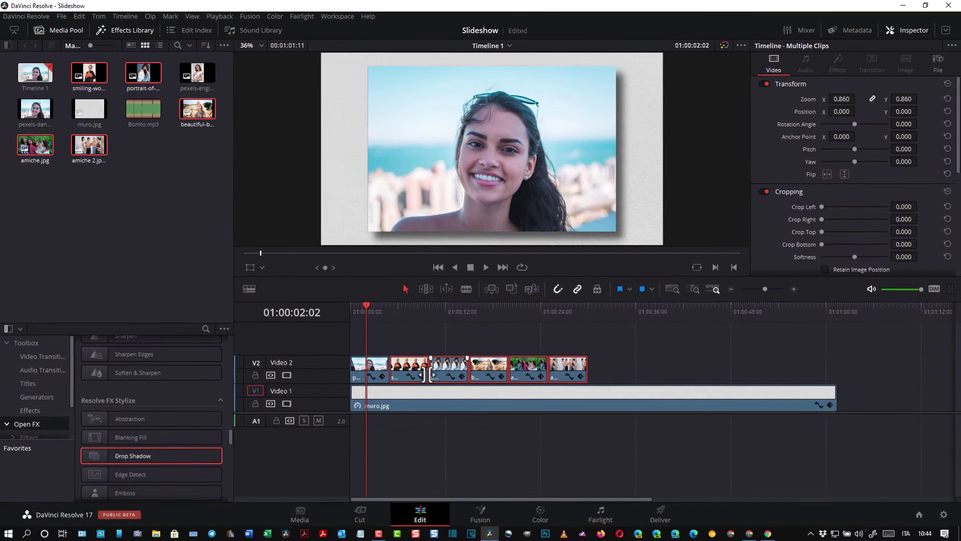
# Step: Set the seated woman portrait's Position X to -540 to move it left
pyautogui.moveTo(366, 306)
pyautogui.mouseDown()
pyautogui.moveTo(534, 344)
pyautogui.moveTo(445, 346)
pyautogui.mouseUp()
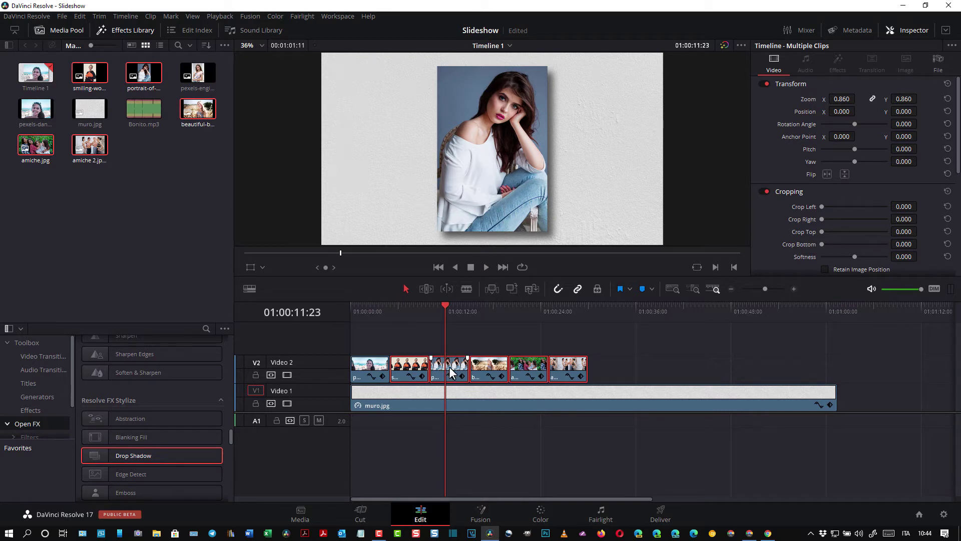
pyautogui.click(686, 346)
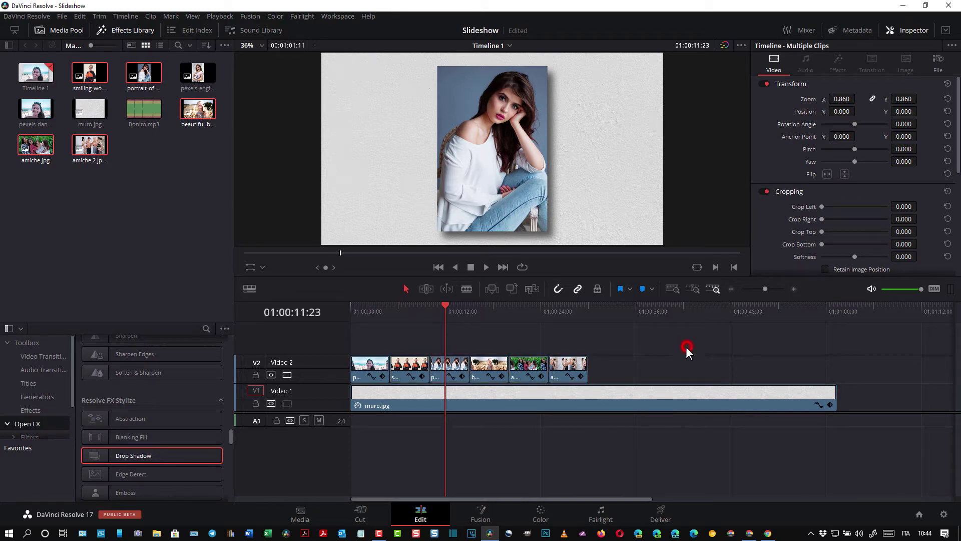
pyautogui.click(446, 361)
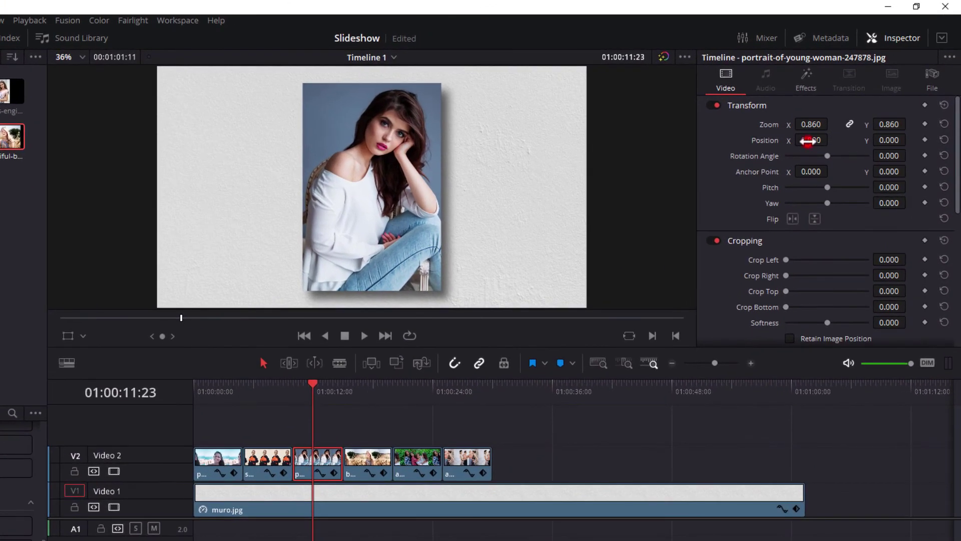
pyautogui.moveTo(807, 141); pyautogui.dragTo(708, 142)
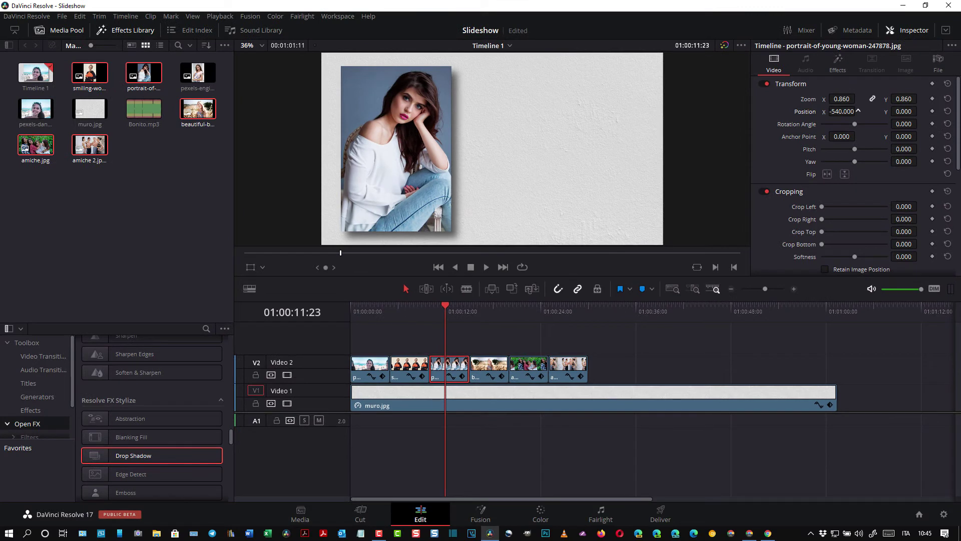
# Step: Place another unused photo from the Media Pool on a new Video 3 track
pyautogui.click(151, 170)
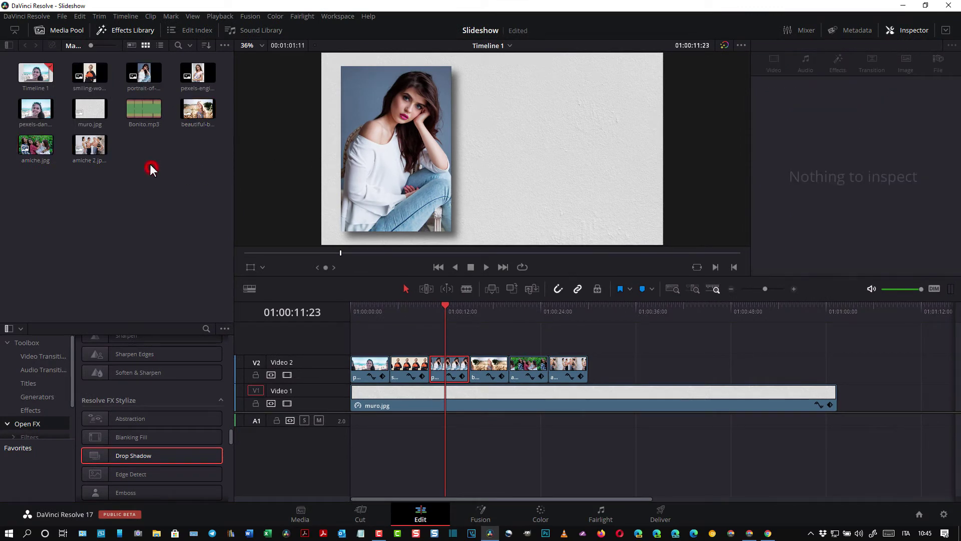
pyautogui.click(192, 73)
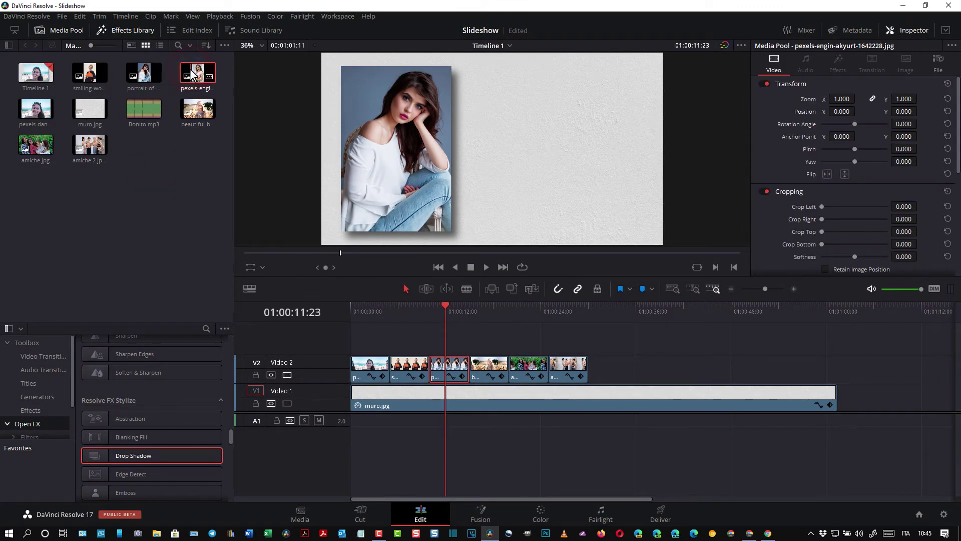
pyautogui.moveTo(191, 73); pyautogui.dragTo(432, 339)
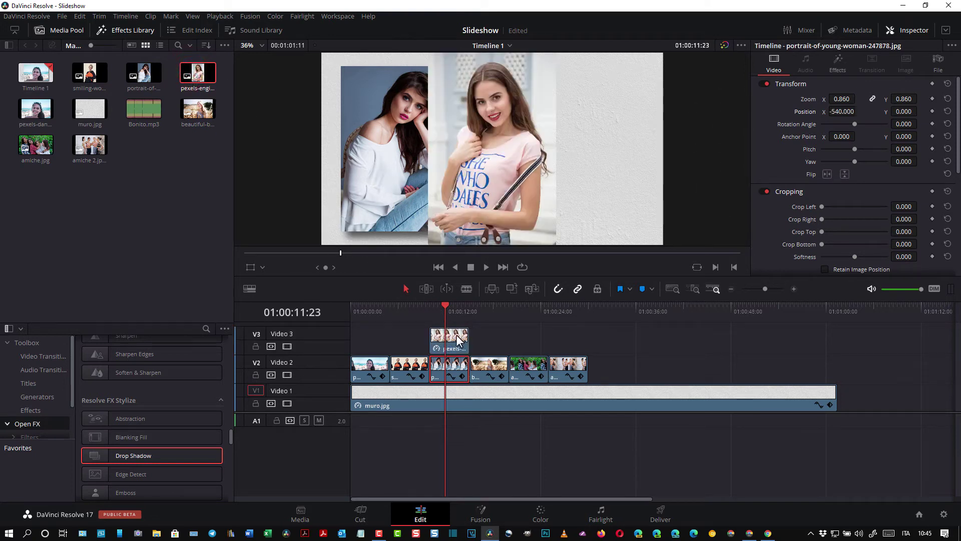
pyautogui.click(450, 340)
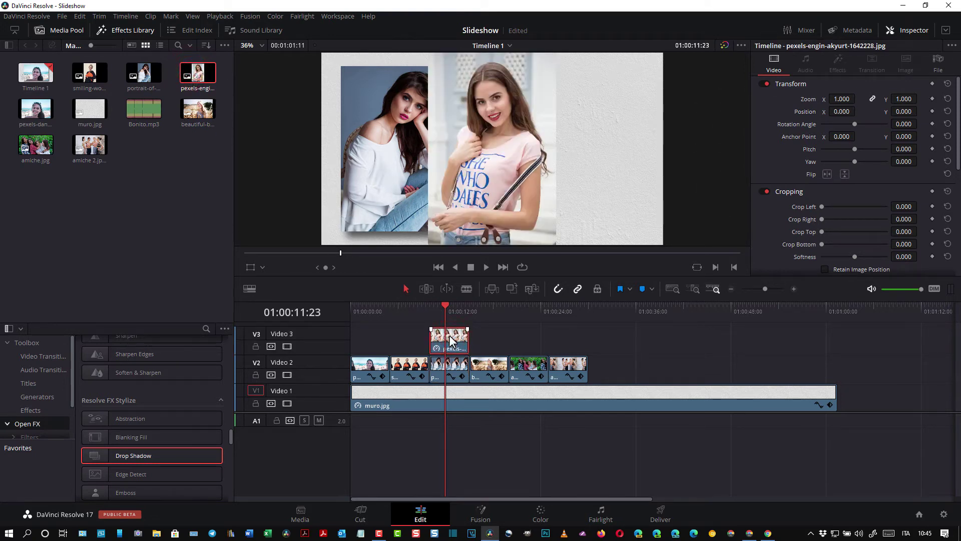
# Step: Copy the first V2 clip and paste its attributes onto the Video 3 clip
pyautogui.click(367, 373)
pyautogui.rightClick(367, 372)
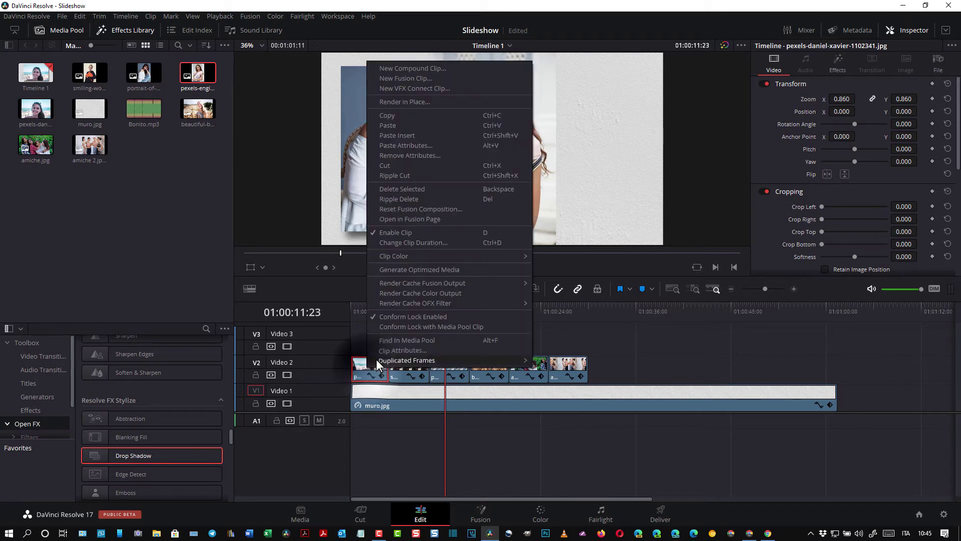
pyautogui.click(389, 115)
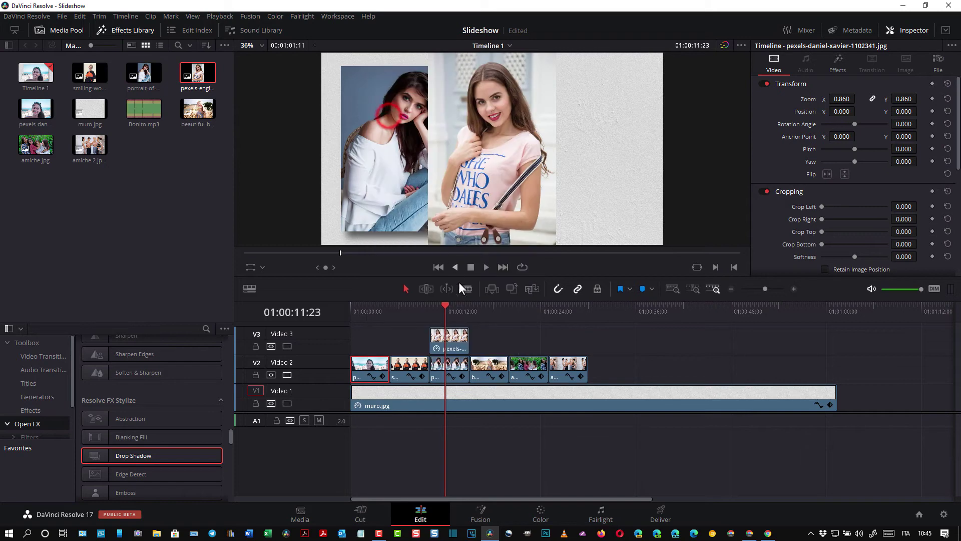
pyautogui.click(452, 342)
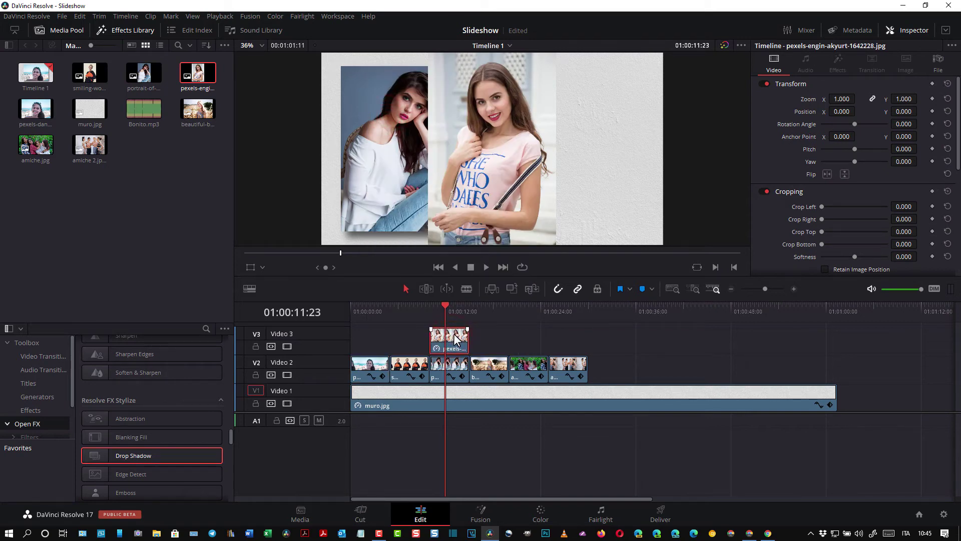
pyautogui.rightClick(455, 336)
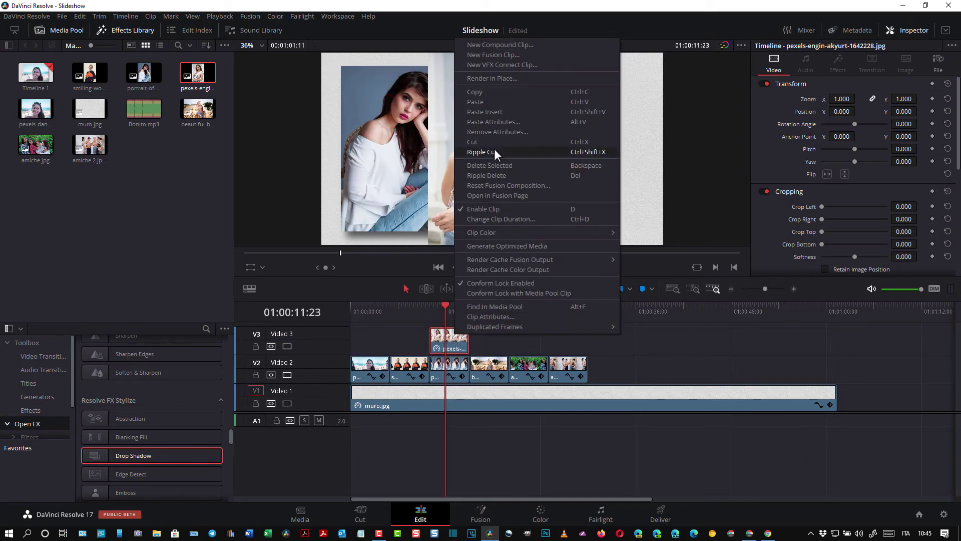
pyautogui.click(503, 122)
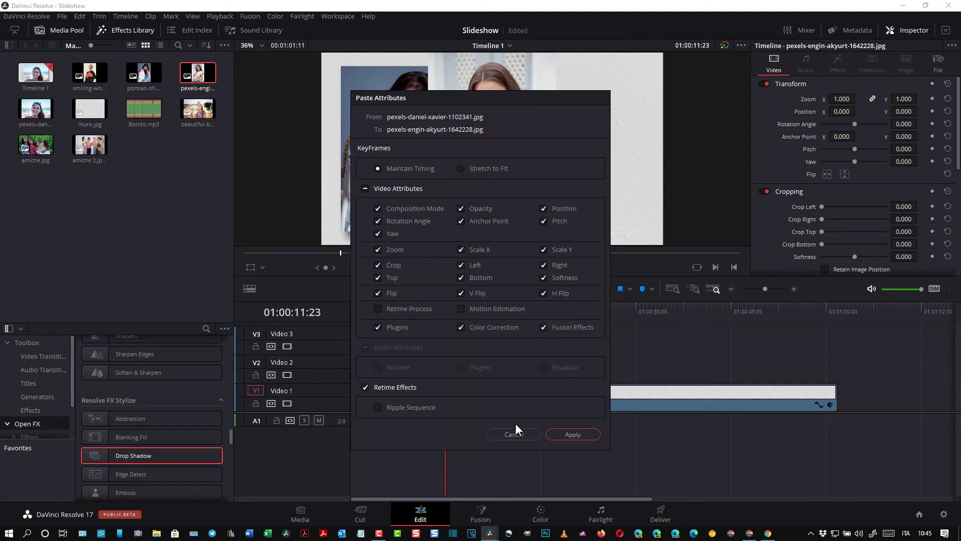
pyautogui.click(573, 433)
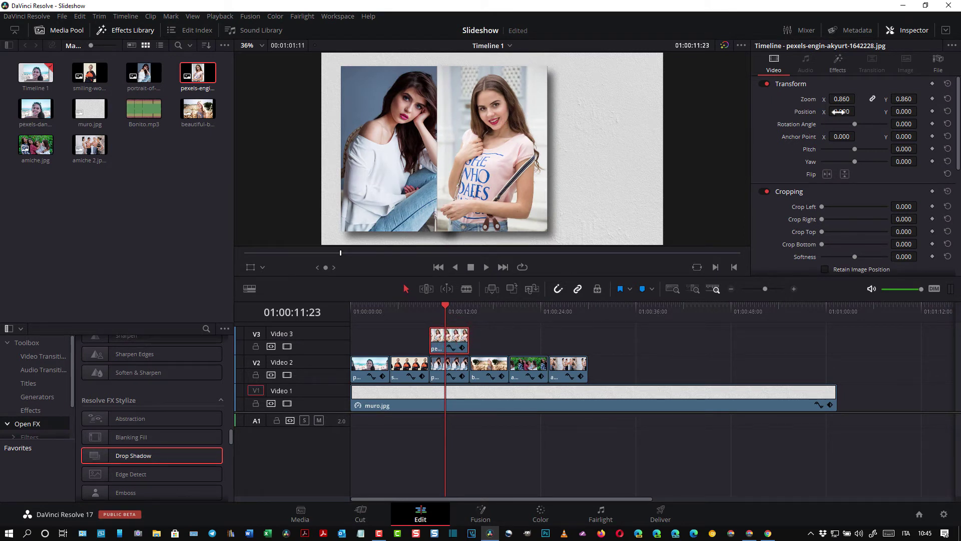
# Step: Slide the Video 3 photo right to Position X 433 and scrub to check
pyautogui.moveTo(833, 111); pyautogui.dragTo(858, 111)
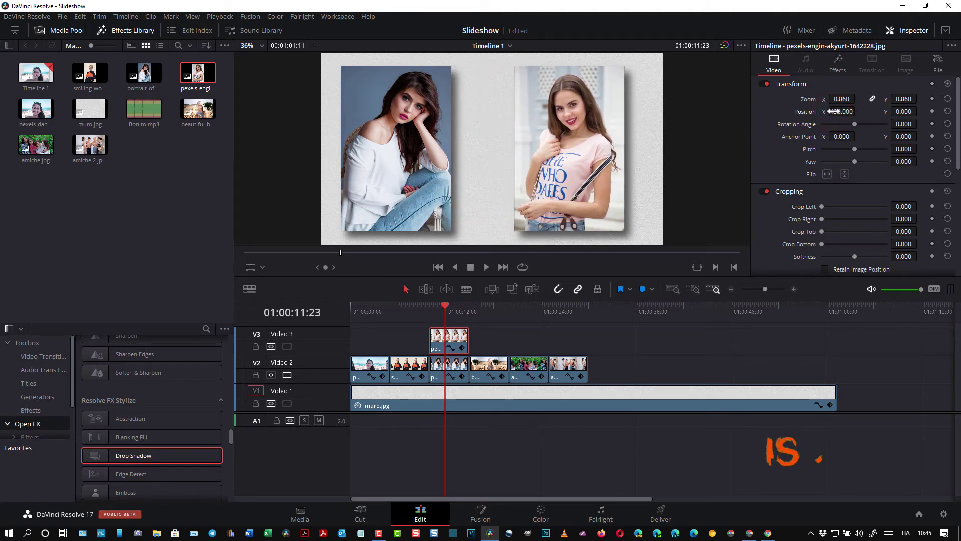
pyautogui.moveTo(447, 302)
pyautogui.mouseDown()
pyautogui.moveTo(424, 316)
pyautogui.moveTo(512, 328)
pyautogui.moveTo(369, 335)
pyautogui.mouseUp()
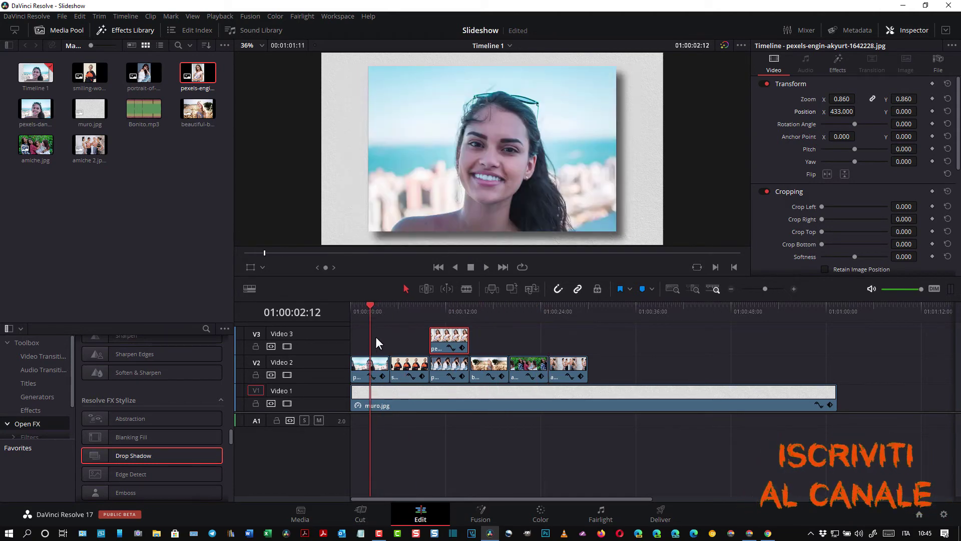
# Step: Drop a Cross Dissolve onto the end of the first photo clip on Video 2
pyautogui.click(680, 336)
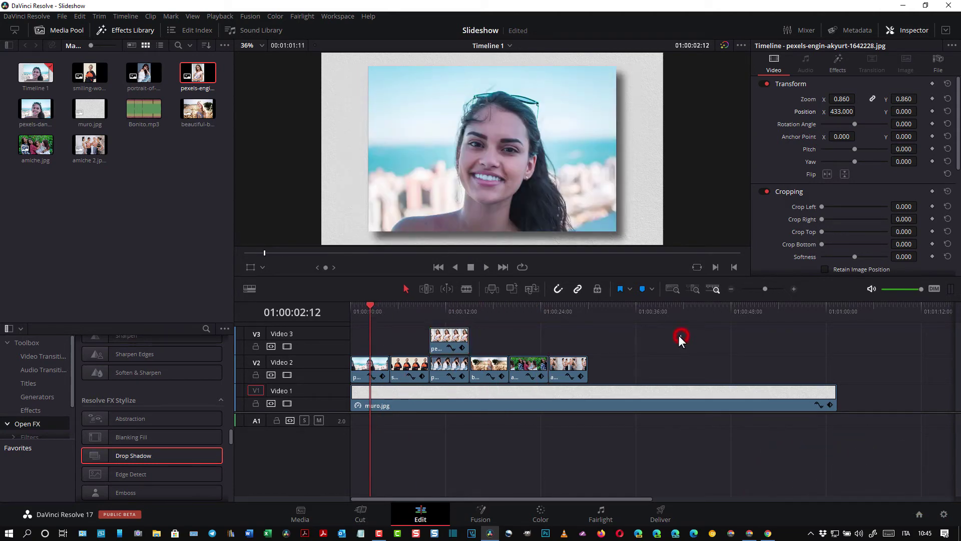
pyautogui.click(373, 365)
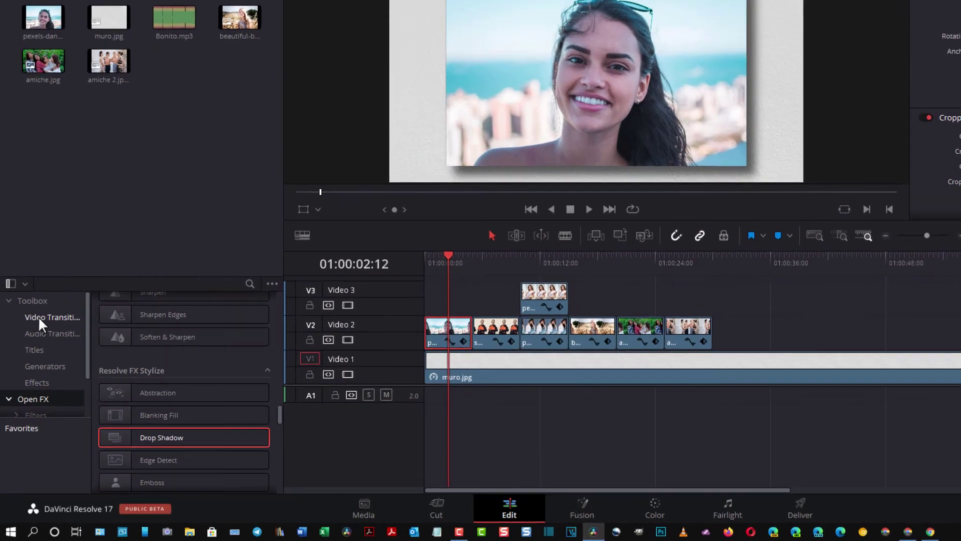
pyautogui.click(31, 355)
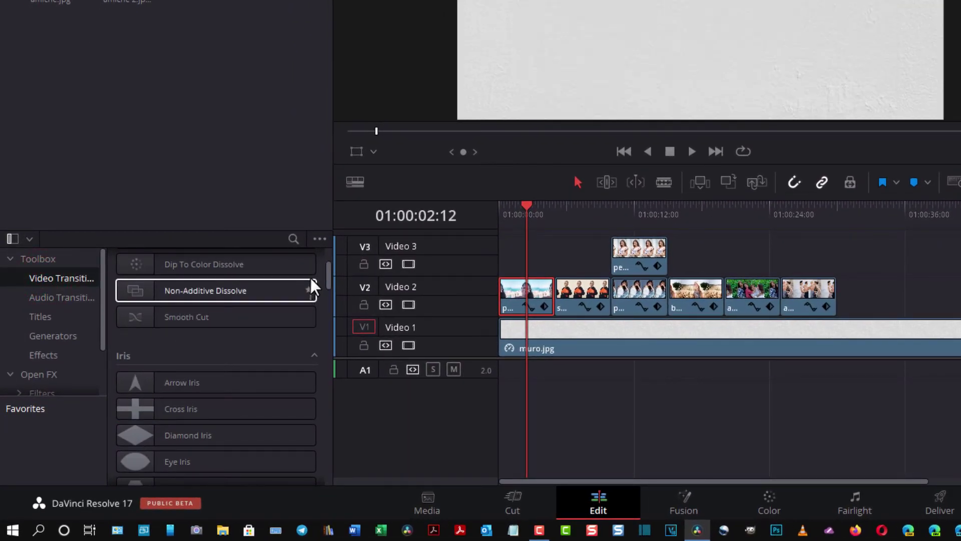
pyautogui.moveTo(328, 265); pyautogui.dragTo(328, 252)
pyautogui.click(182, 340)
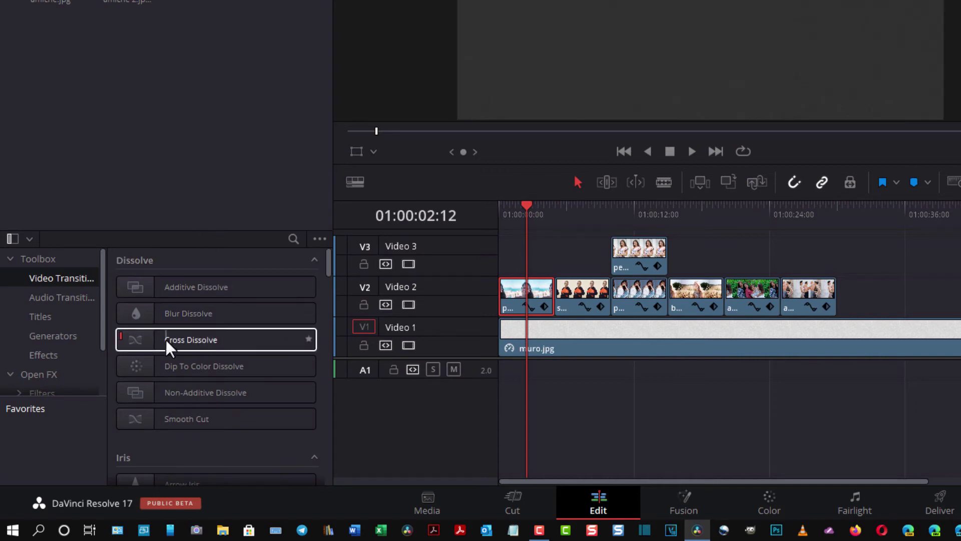
pyautogui.moveTo(167, 339); pyautogui.dragTo(525, 299)
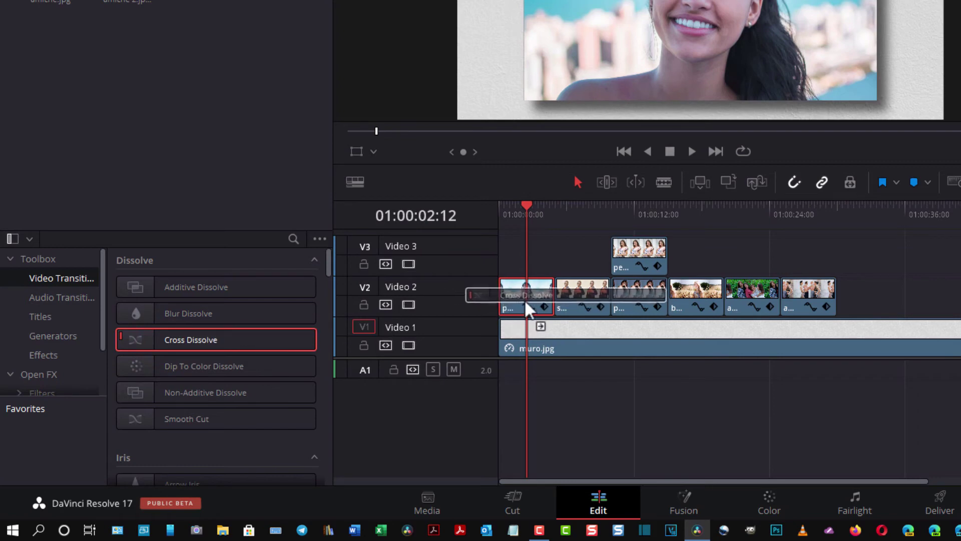
pyautogui.moveTo(524, 299); pyautogui.dragTo(539, 292)
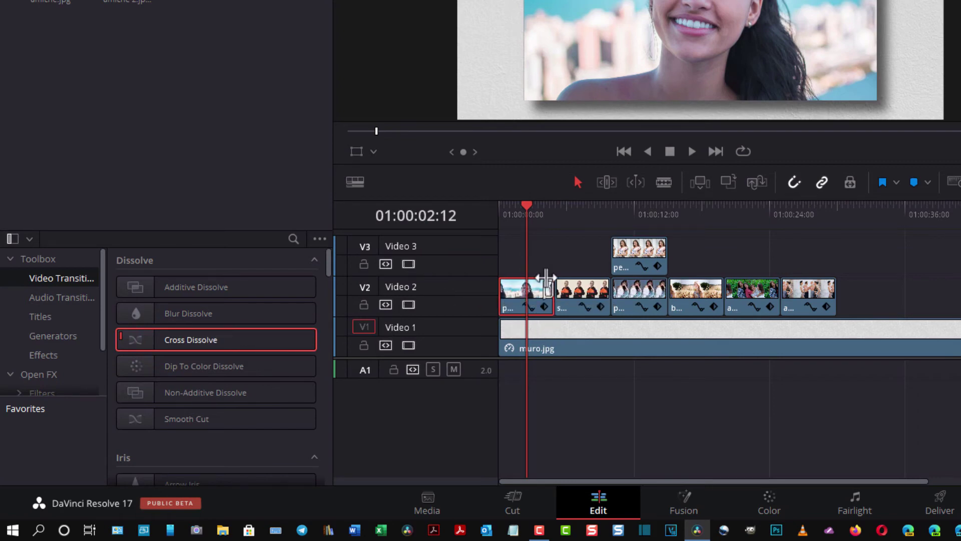
# Step: Play back the dissolve, then select the Video 3 clip and remaining Video 2 clips
pyautogui.click(523, 203)
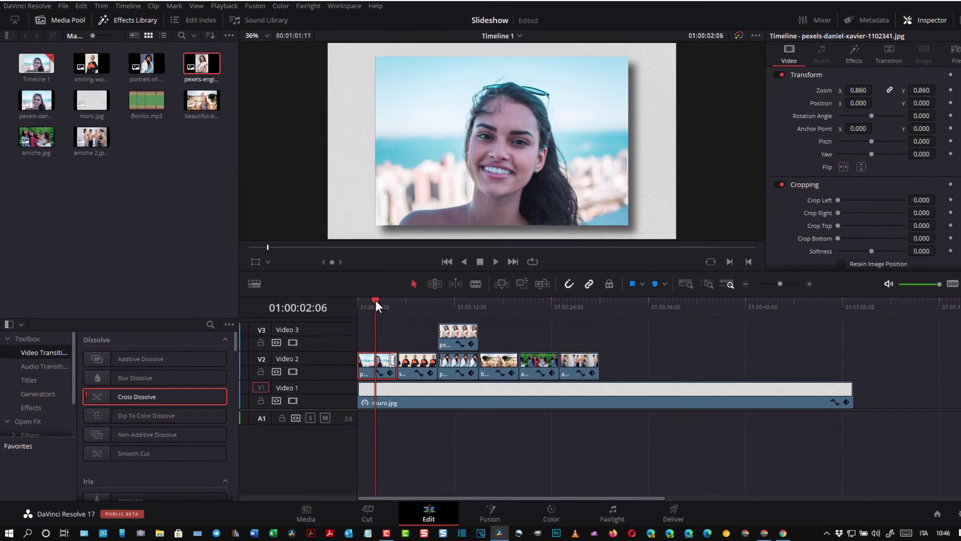
pyautogui.click(396, 365)
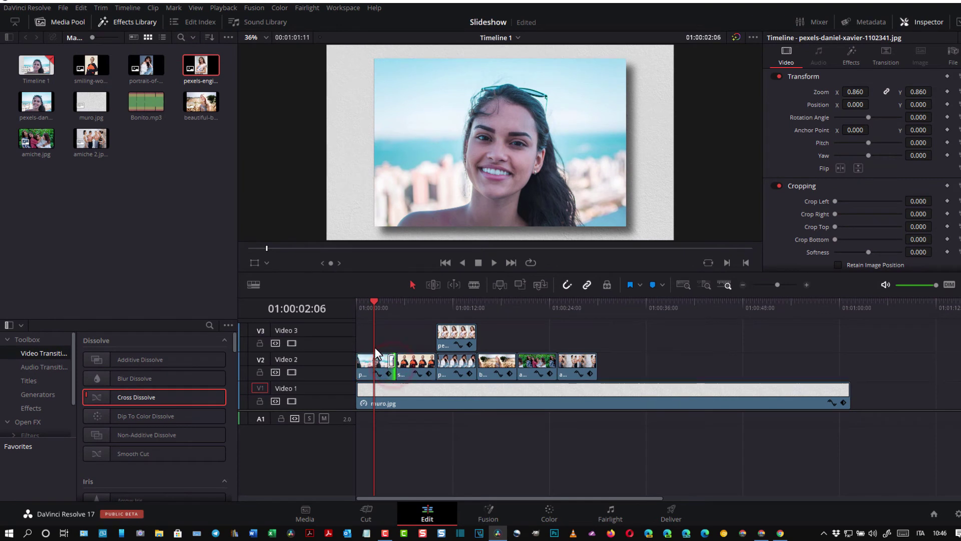
pyautogui.click(493, 262)
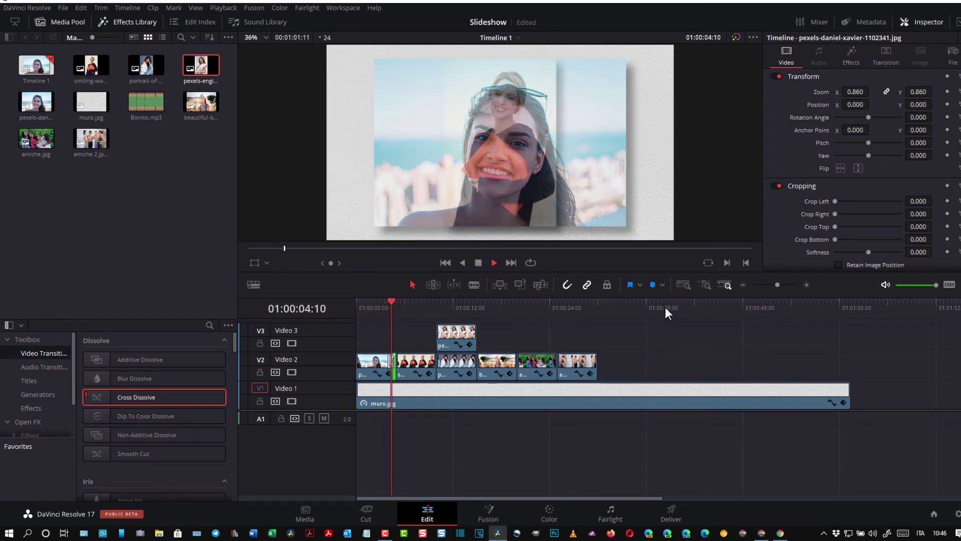
pyautogui.click(679, 352)
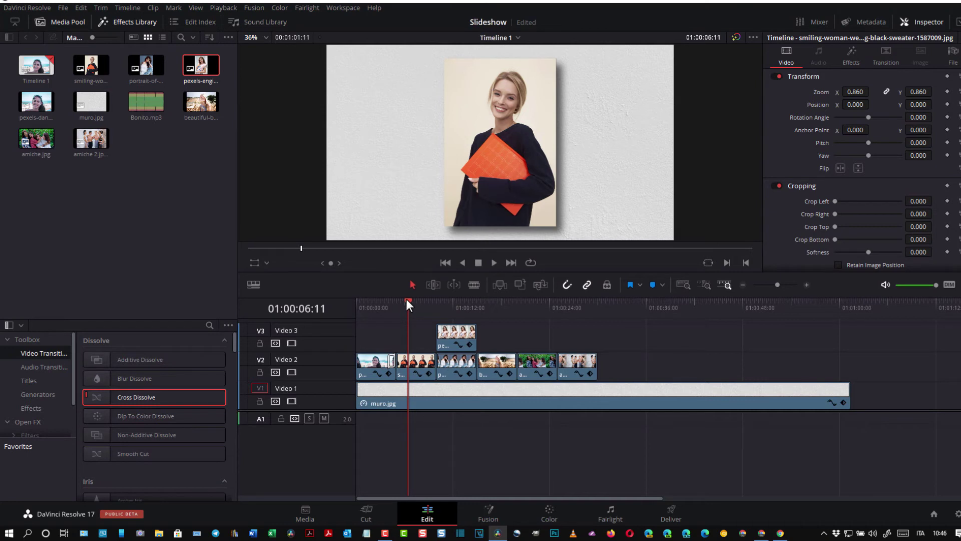
pyautogui.moveTo(406, 299); pyautogui.dragTo(372, 299)
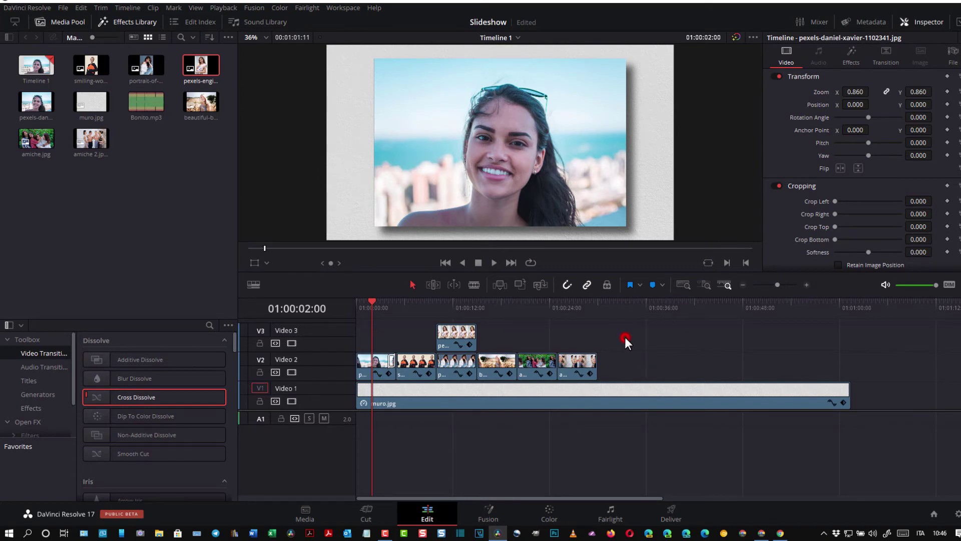
pyautogui.moveTo(552, 367); pyautogui.dragTo(415, 365)
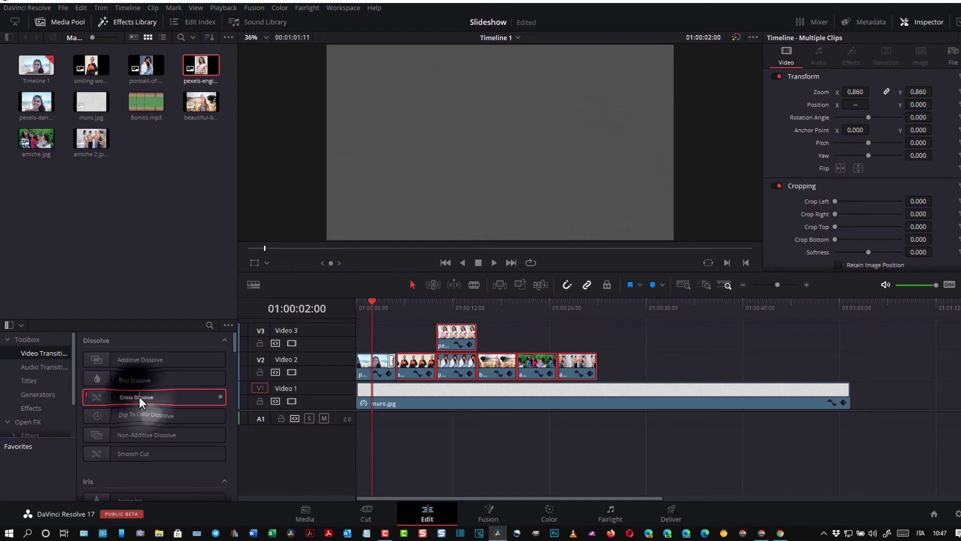
# Step: Add Cross Dissolve to all selected edit points and clips, then play from the start
pyautogui.rightClick(139, 397)
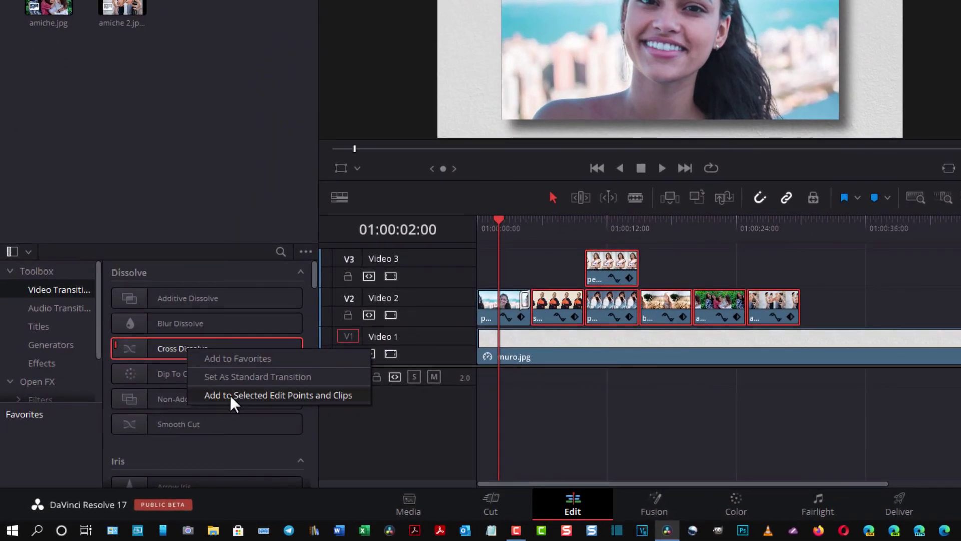
pyautogui.rightClick(161, 351)
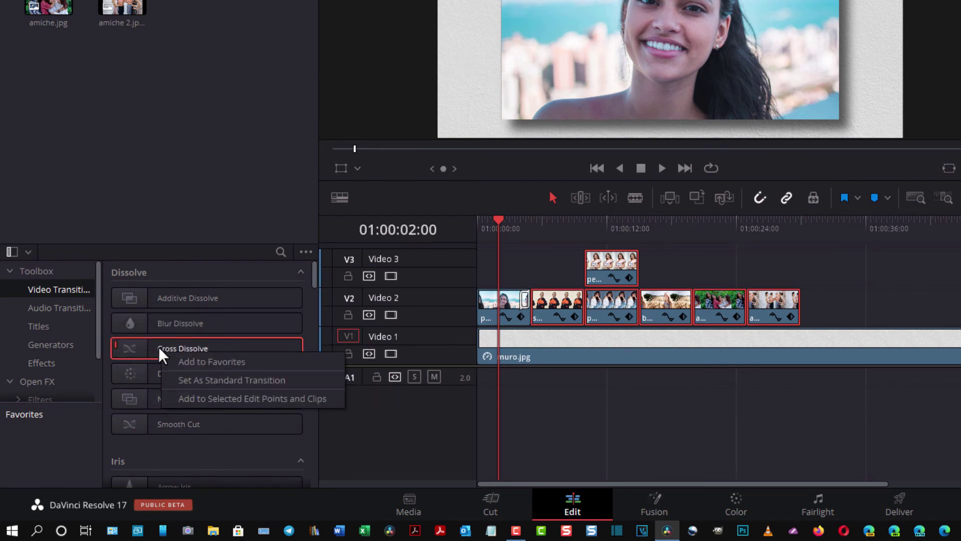
pyautogui.click(221, 398)
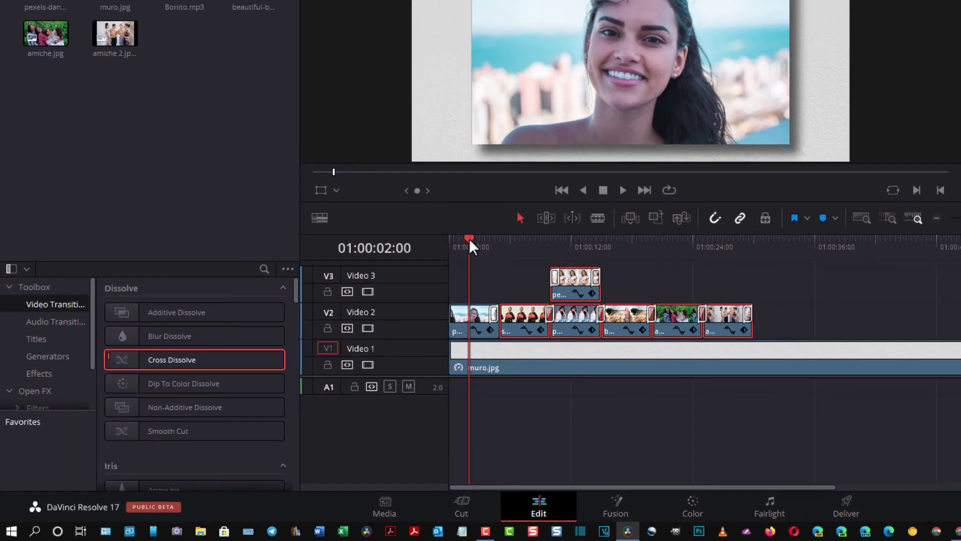
pyautogui.moveTo(367, 305); pyautogui.dragTo(351, 305)
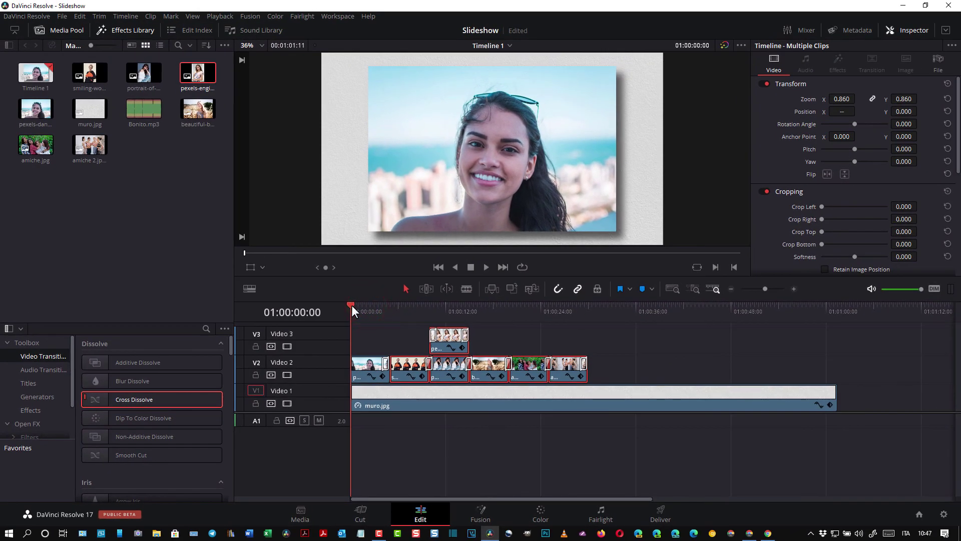
pyautogui.click(485, 266)
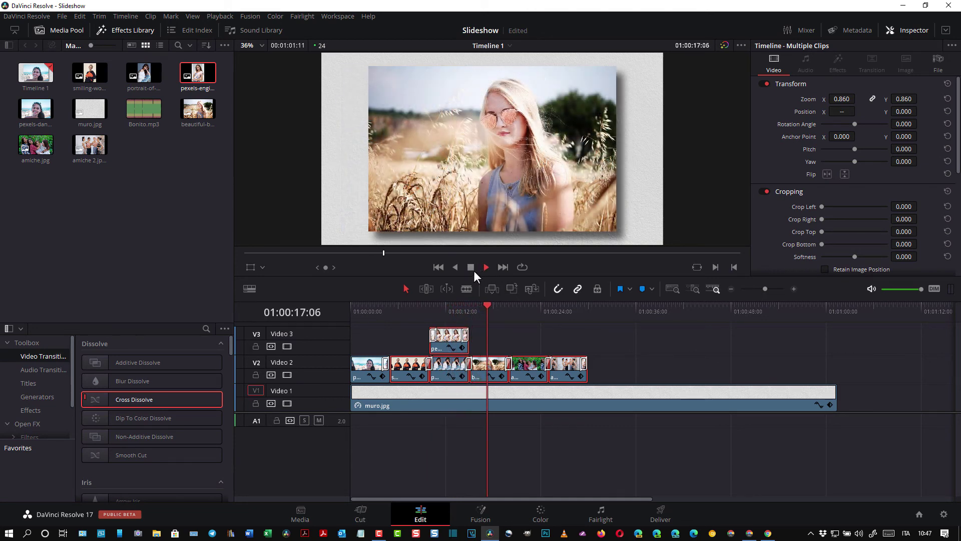
# Step: Stop playback and scrub back through the earlier slideshow photos
pyautogui.click(471, 267)
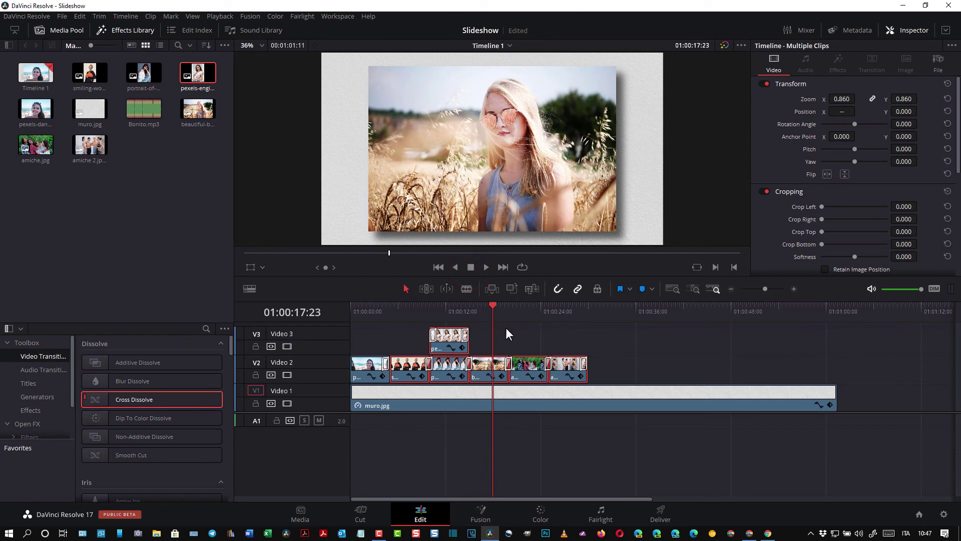
pyautogui.moveTo(493, 305); pyautogui.dragTo(378, 317)
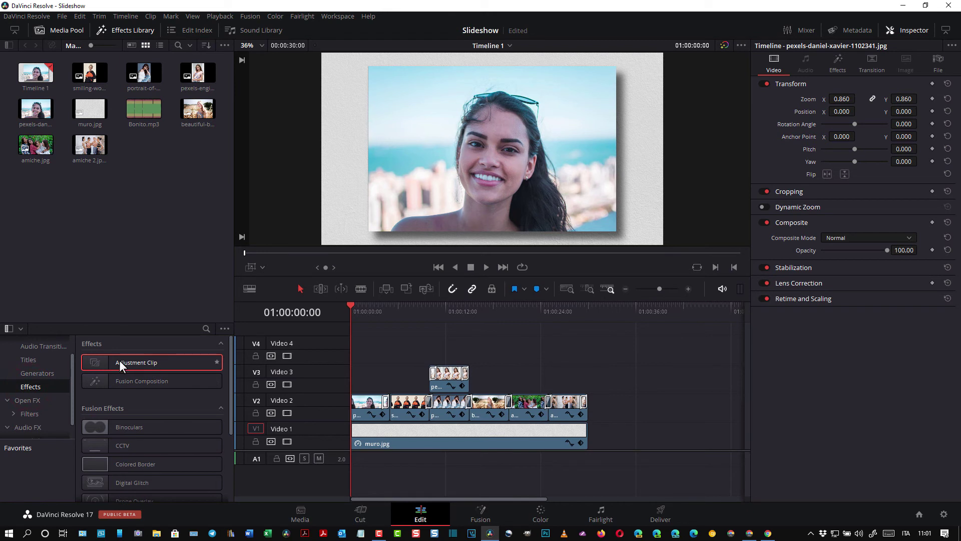
# Step: Put an Adjustment Clip on Video 4 and extend it to the slideshow's end
pyautogui.moveTo(120, 359)
pyautogui.mouseDown()
pyautogui.moveTo(418, 349)
pyautogui.moveTo(363, 347)
pyautogui.mouseUp()
pyautogui.click(442, 351)
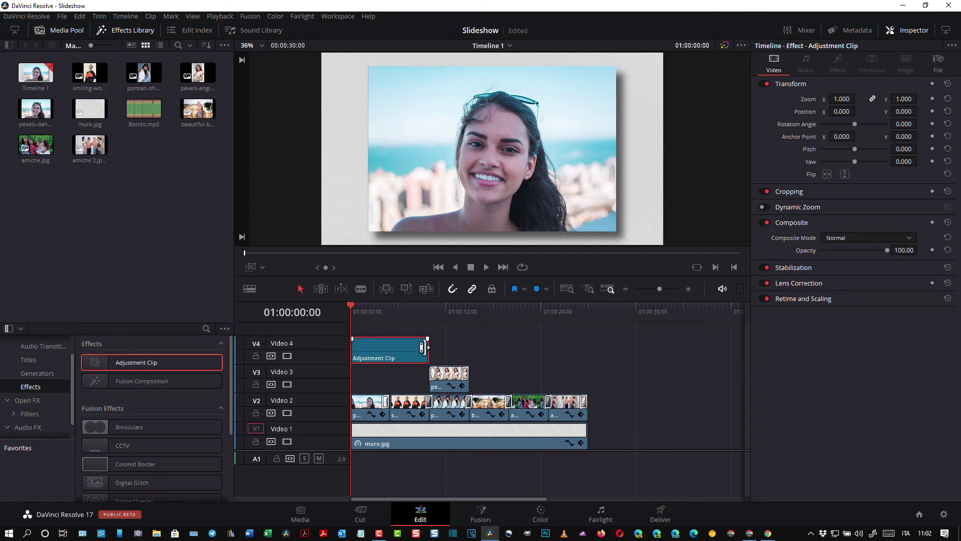
pyautogui.moveTo(423, 347); pyautogui.dragTo(585, 366)
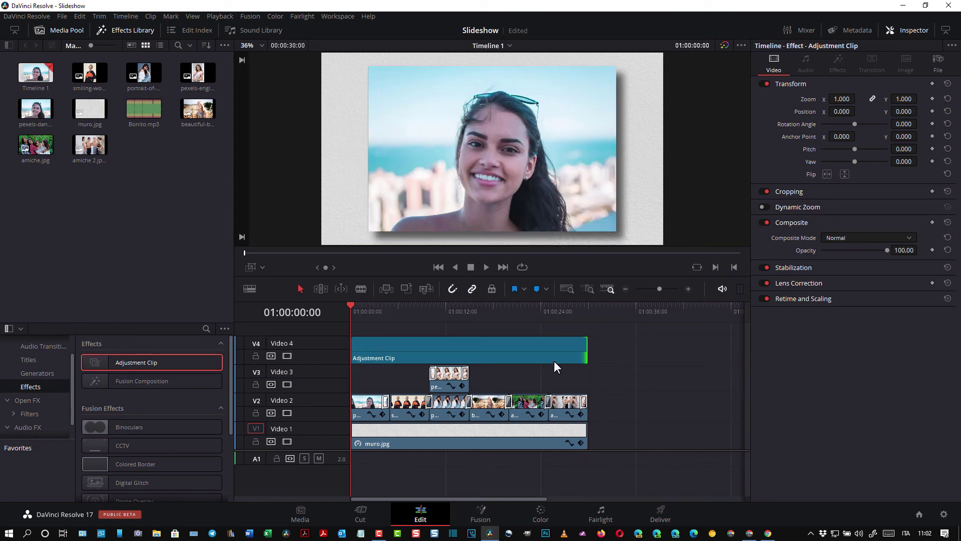
pyautogui.click(404, 348)
pyautogui.click(262, 268)
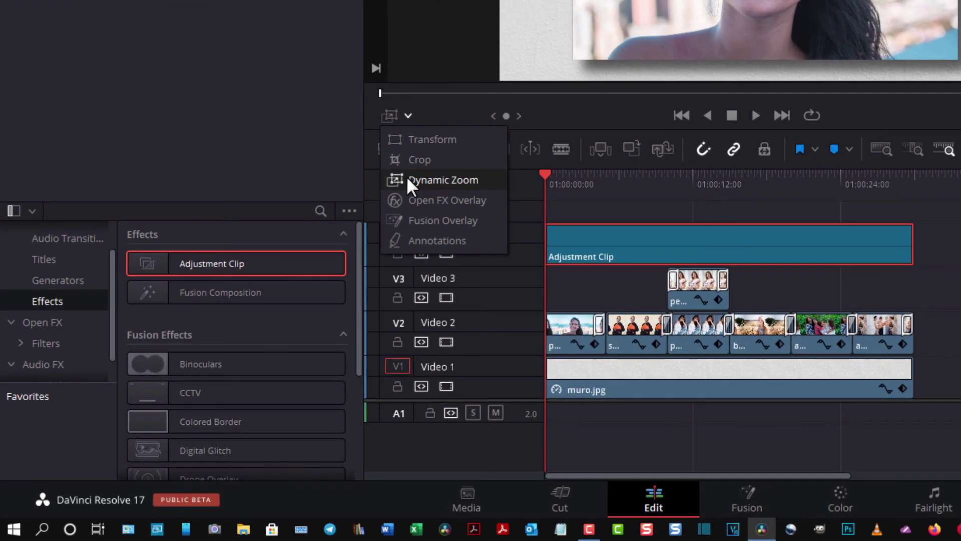
# Step: Enlarge the Dynamic Zoom starting frame, enable Dynamic Zoom with Linear ease, and check at 12 seconds
pyautogui.click(407, 179)
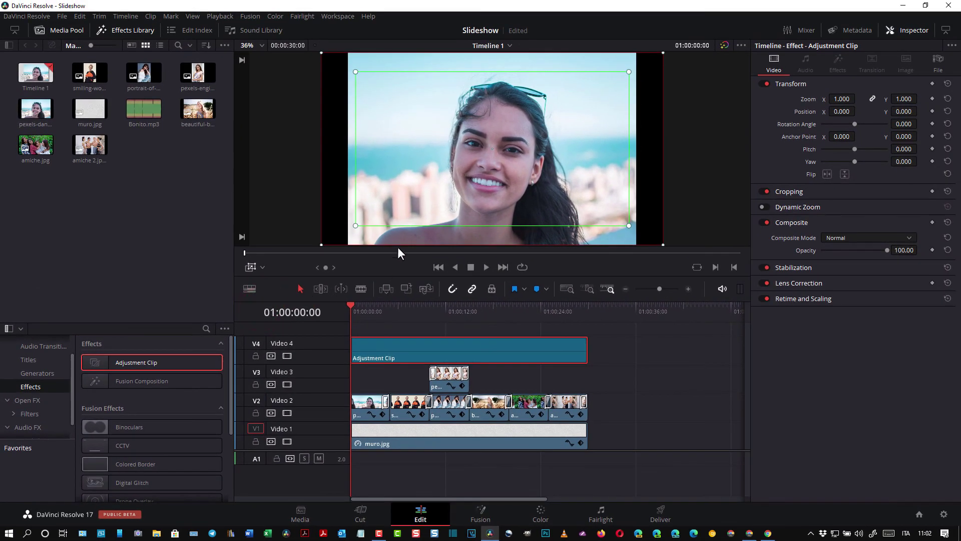
pyautogui.moveTo(354, 225); pyautogui.dragTo(337, 236)
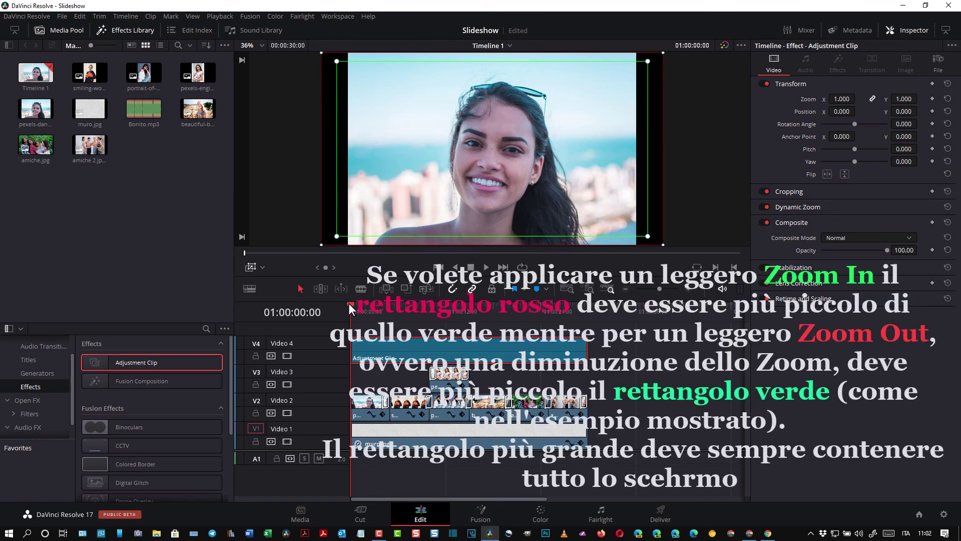
pyautogui.click(251, 266)
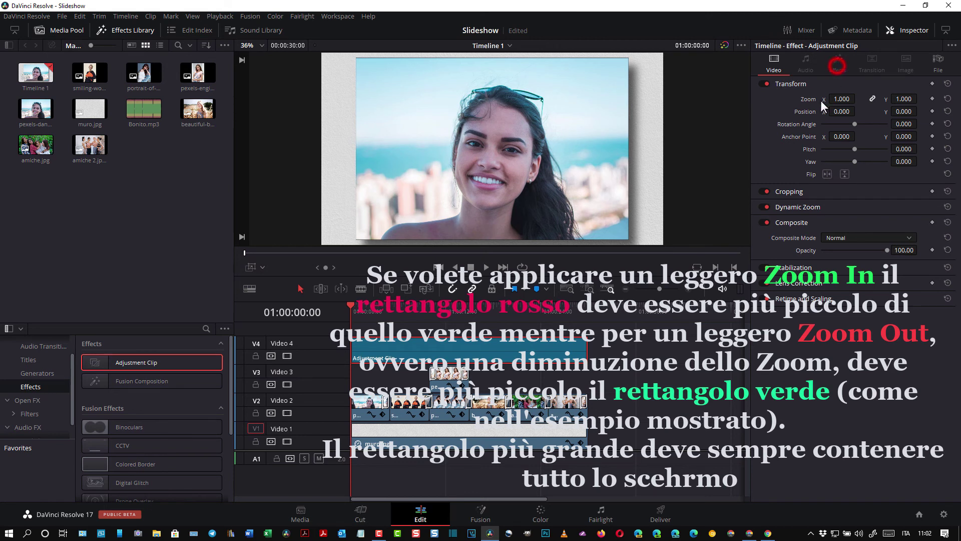
pyautogui.click(791, 207)
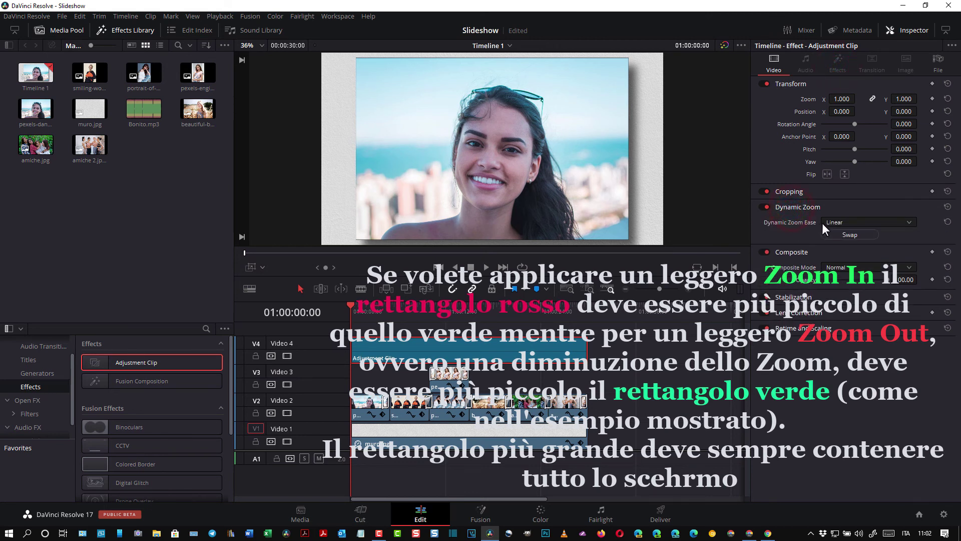
pyautogui.click(765, 206)
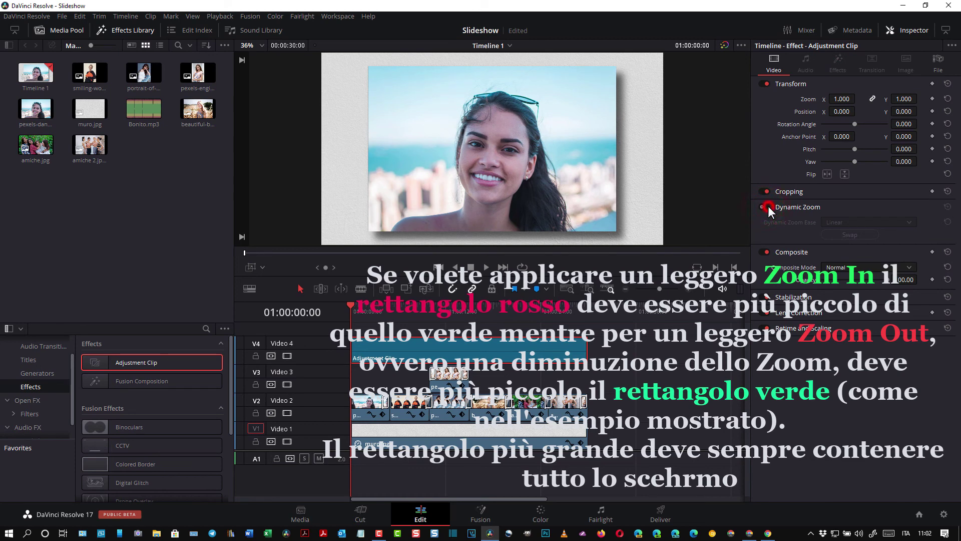
pyautogui.click(768, 206)
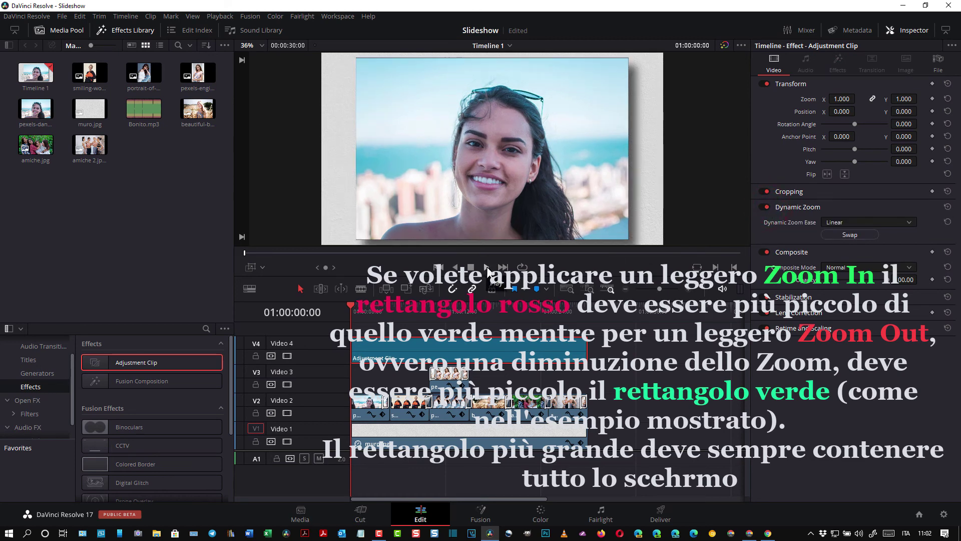
pyautogui.moveTo(360, 312)
pyautogui.mouseDown()
pyautogui.moveTo(485, 317)
pyautogui.moveTo(466, 321)
pyautogui.moveTo(484, 337)
pyautogui.moveTo(394, 334)
pyautogui.mouseUp()
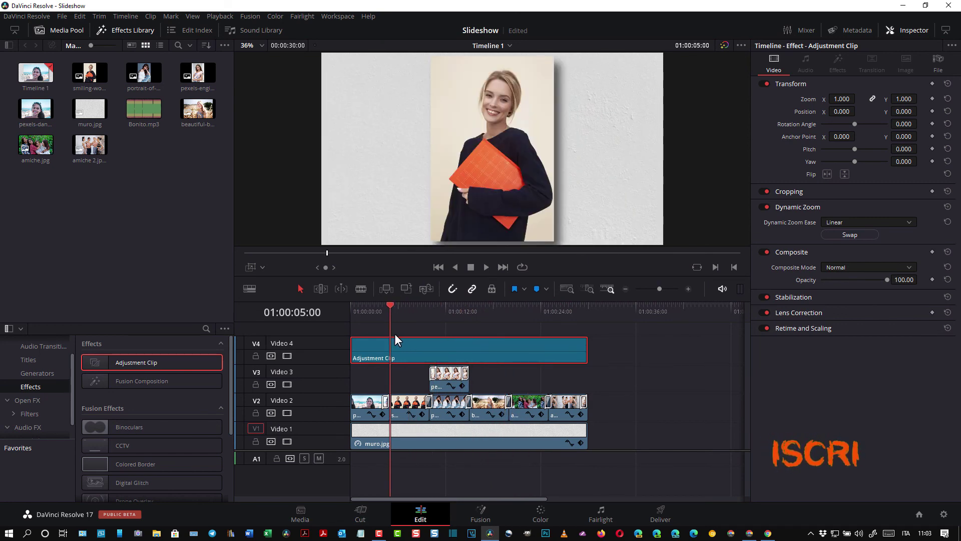
# Step: Place Bonito.mp3 on audio track A1 at the timeline start and move the playhead to 01:00:30:00
pyautogui.moveTo(394, 339); pyautogui.dragTo(354, 337)
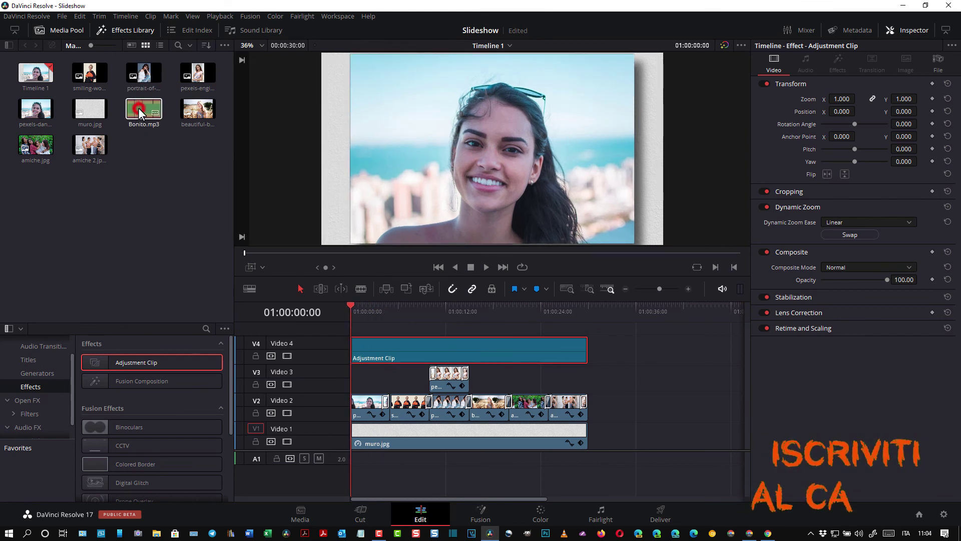
pyautogui.moveTo(139, 108)
pyautogui.mouseDown()
pyautogui.moveTo(194, 159)
pyautogui.moveTo(373, 458)
pyautogui.mouseUp()
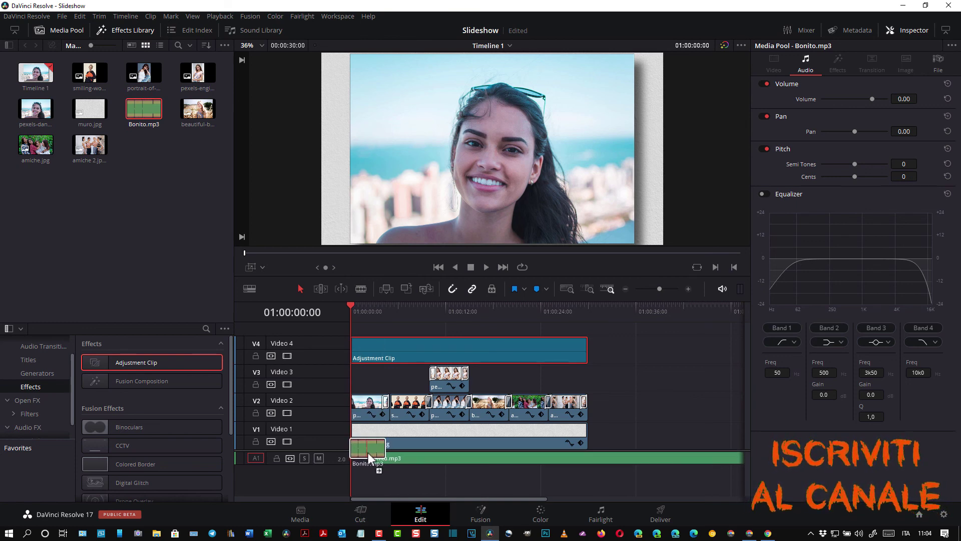
pyautogui.moveTo(374, 458); pyautogui.dragTo(351, 453)
pyautogui.moveTo(350, 305); pyautogui.dragTo(588, 344)
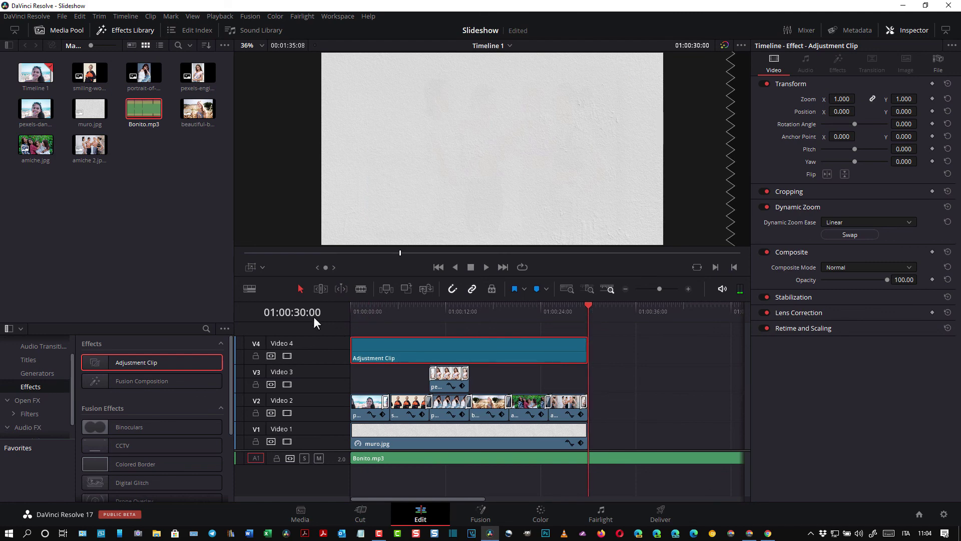
# Step: Split Bonito.mp3 at 01:00:30:00 with the Blade tool and cut away the leftover segment
pyautogui.click(361, 289)
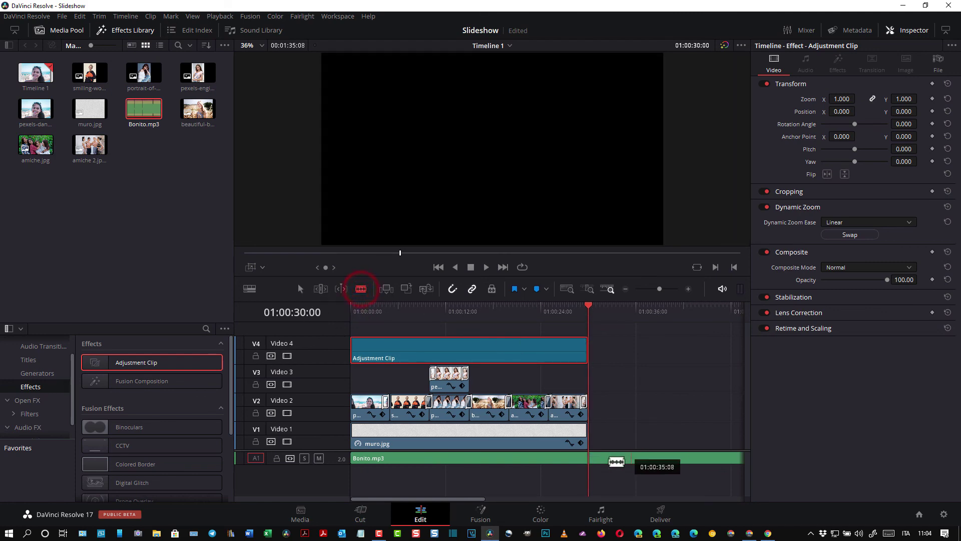
pyautogui.click(591, 459)
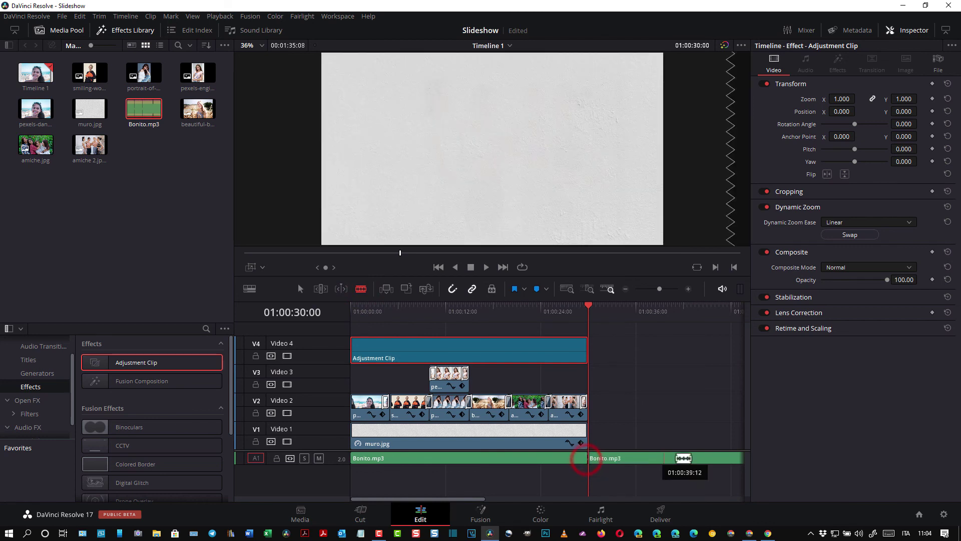
pyautogui.click(299, 289)
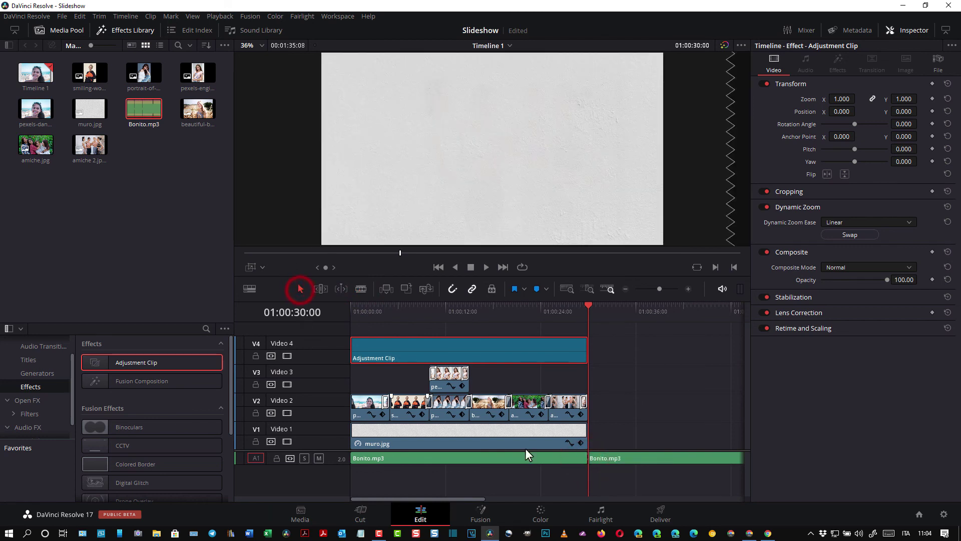
pyautogui.click(637, 459)
pyautogui.rightClick(638, 459)
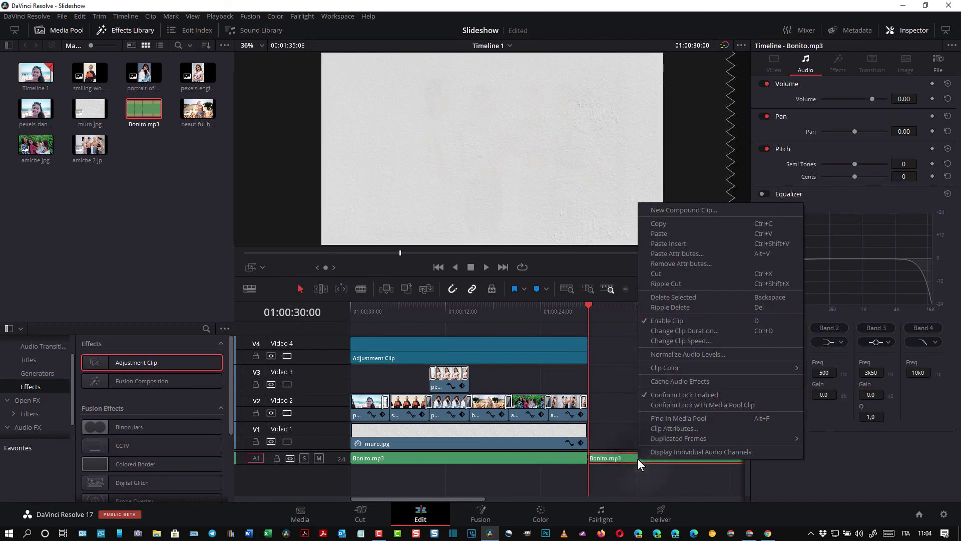
pyautogui.click(662, 275)
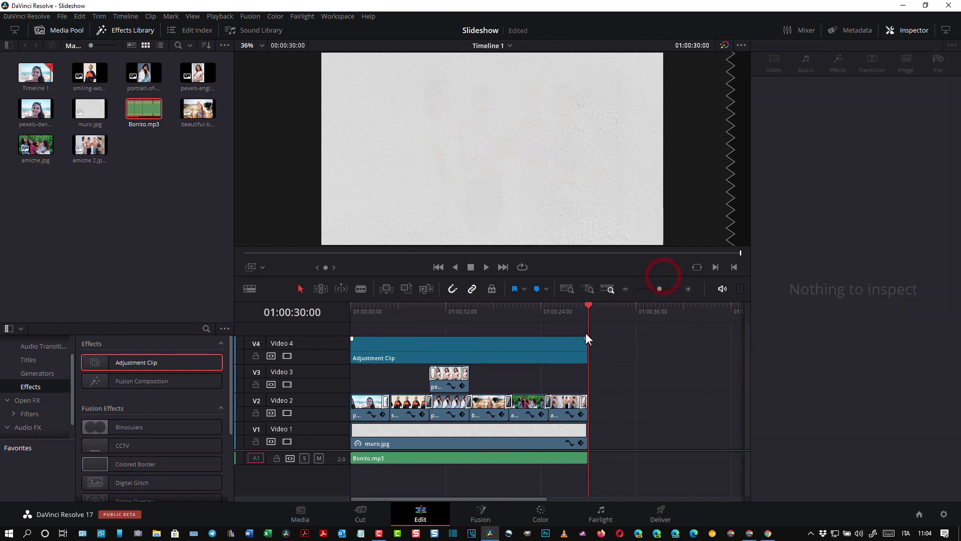
pyautogui.moveTo(587, 308); pyautogui.dragTo(498, 319)
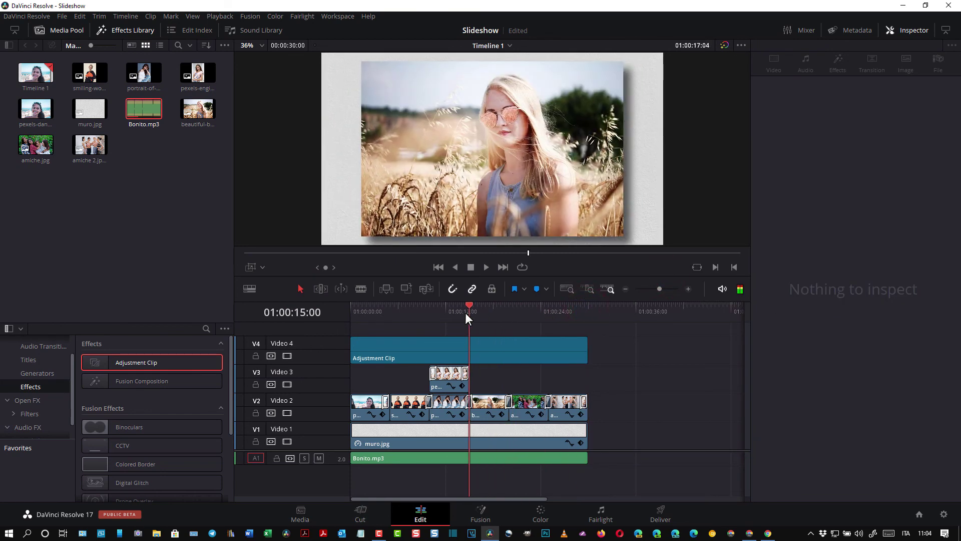
# Step: Mute audio track A1 and scrub through the slideshow, stopping at 01:00:14:00
pyautogui.moveTo(494, 313); pyautogui.dragTo(366, 303)
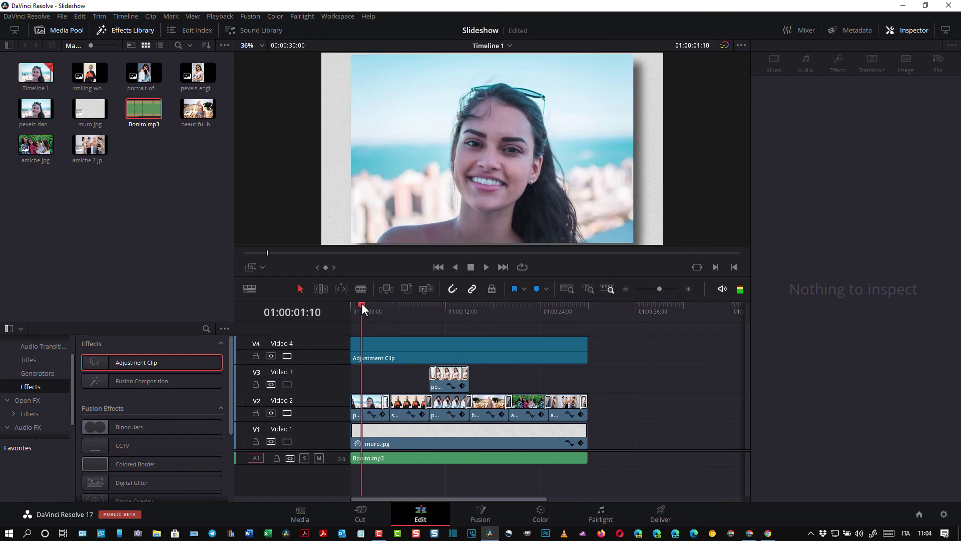
pyautogui.click(319, 458)
pyautogui.moveTo(368, 307)
pyautogui.mouseDown()
pyautogui.moveTo(408, 313)
pyautogui.moveTo(395, 326)
pyautogui.moveTo(561, 346)
pyautogui.mouseUp()
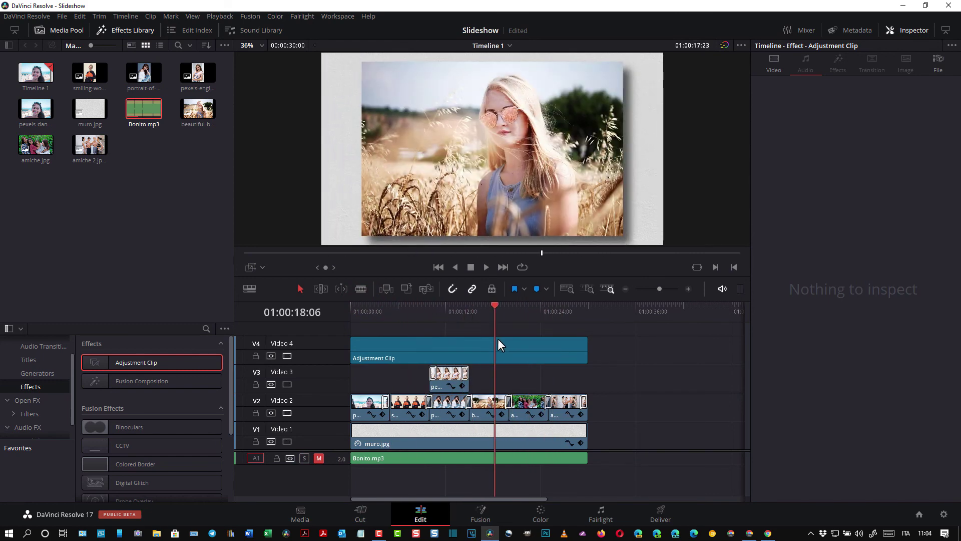
pyautogui.moveTo(560, 343)
pyautogui.mouseDown()
pyautogui.moveTo(451, 335)
pyautogui.moveTo(503, 342)
pyautogui.mouseUp()
pyautogui.click(461, 345)
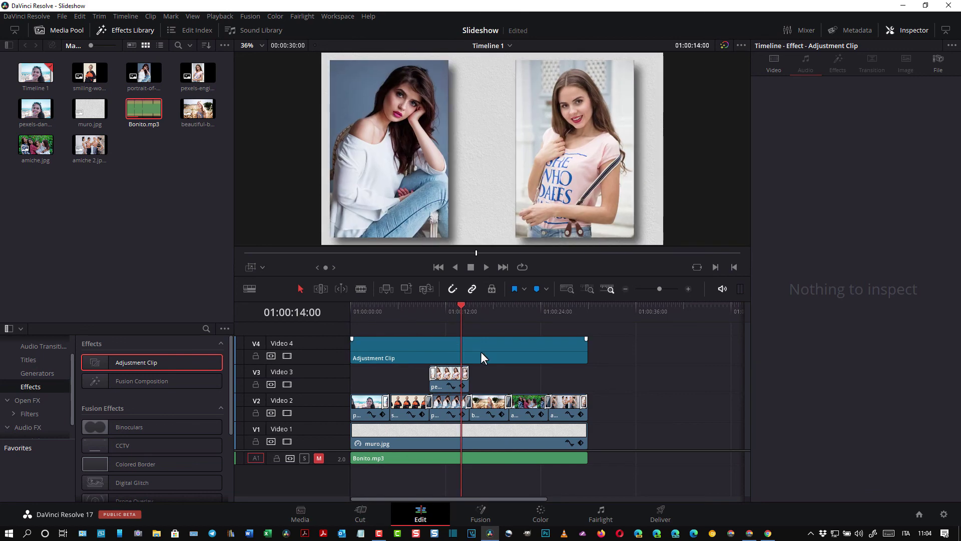